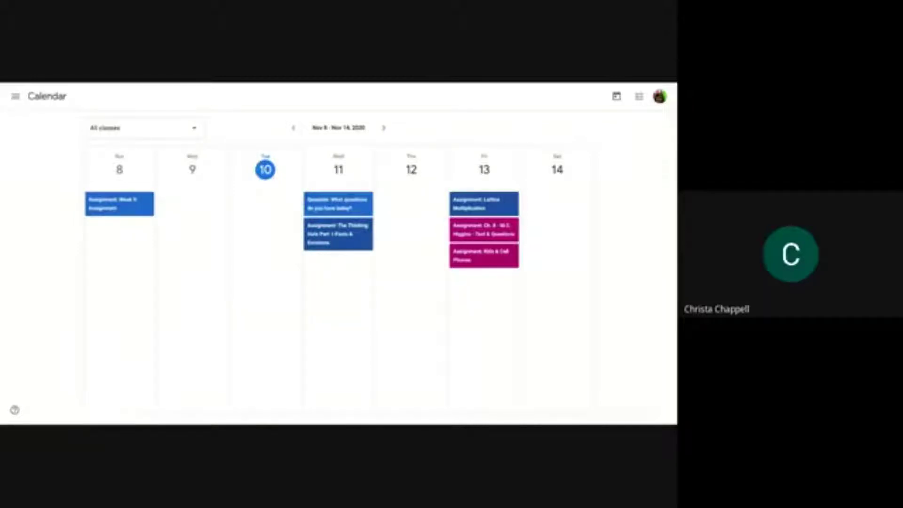
- Switch from the calendar to the Classroom Demonstration class via the sidebar's Enrolled list
left_click(16, 96)
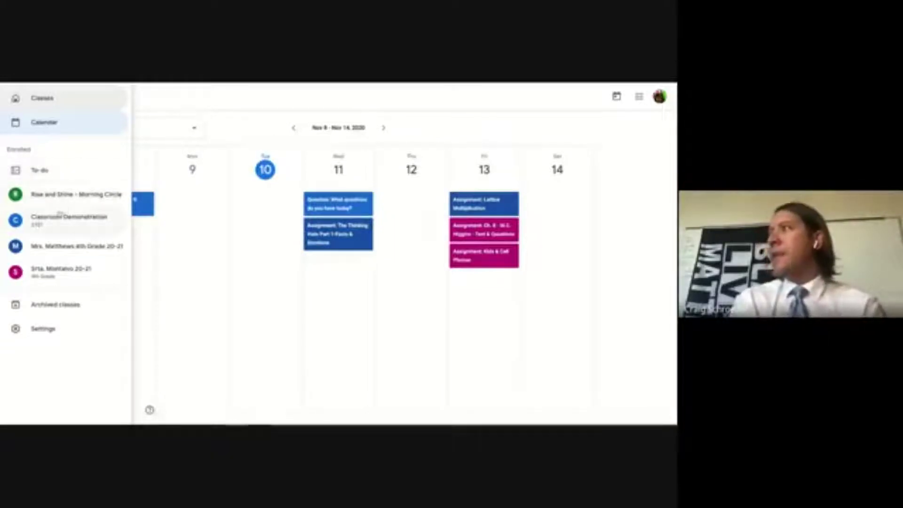
left_click(59, 215)
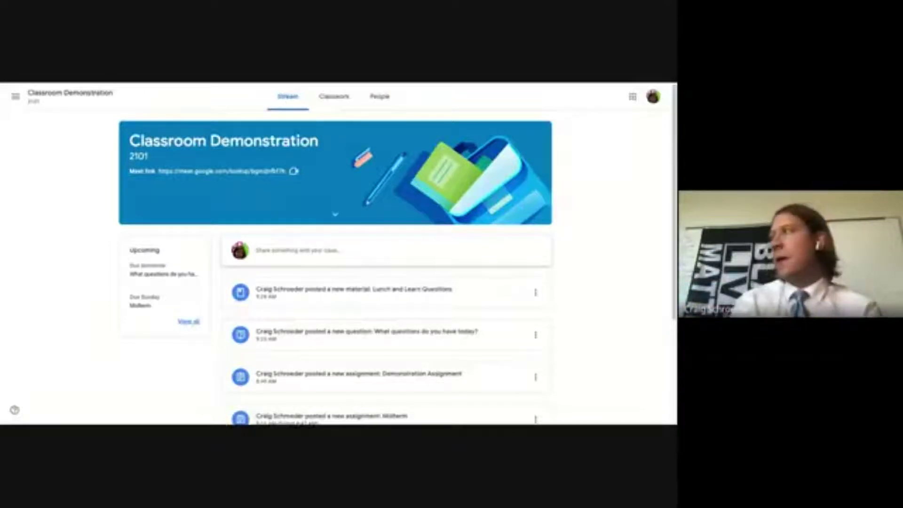
- Show Classwork and expand Demonstration Assignment to see its instructions and attached Google Doc
left_click(337, 98)
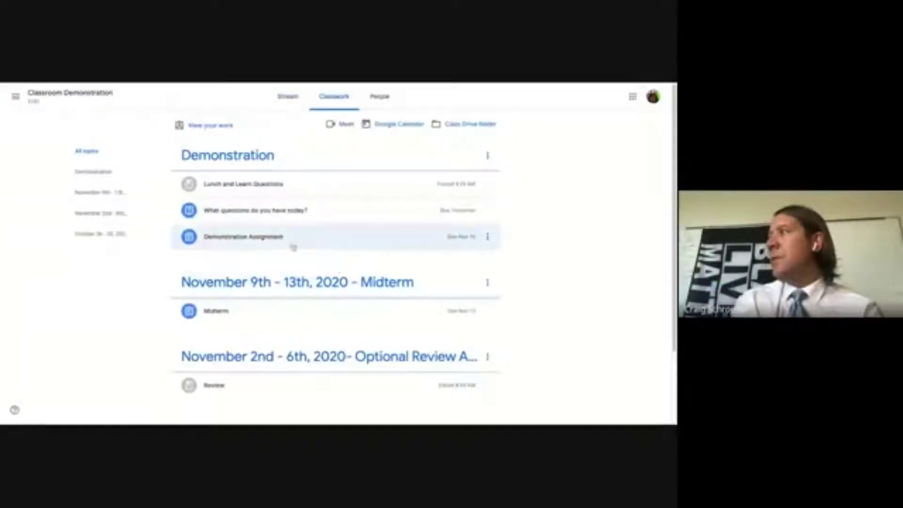
left_click(319, 239)
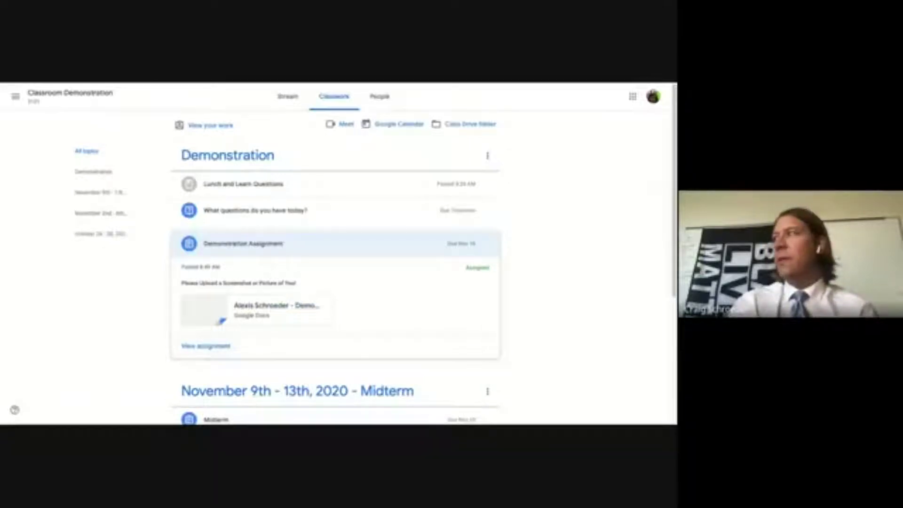
- Open the Demonstration Assignment page: 100 points, due Nov 16, with its Google Doc under Your work
left_click(206, 345)
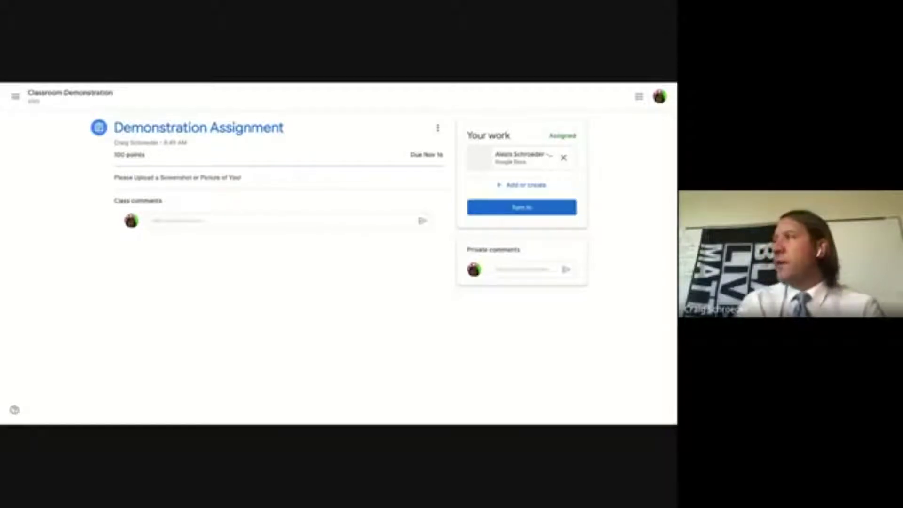
left_click(283, 221)
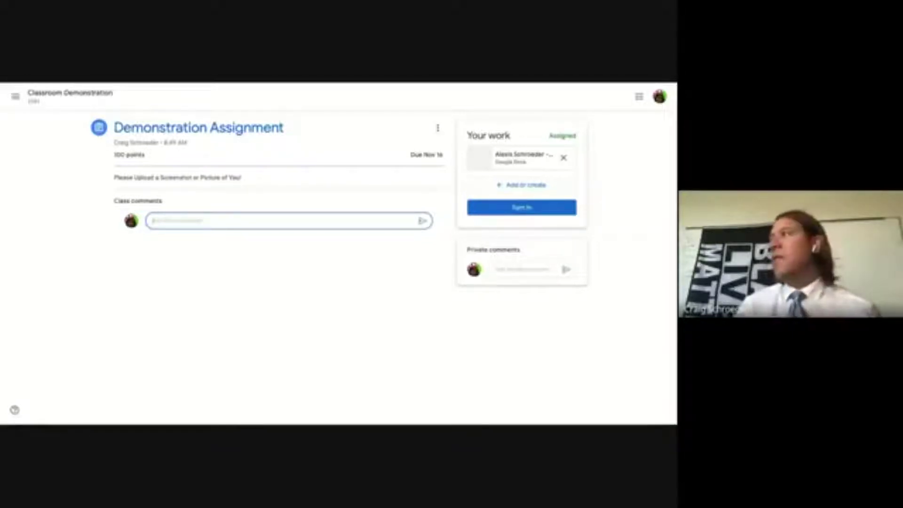
left_click(524, 270)
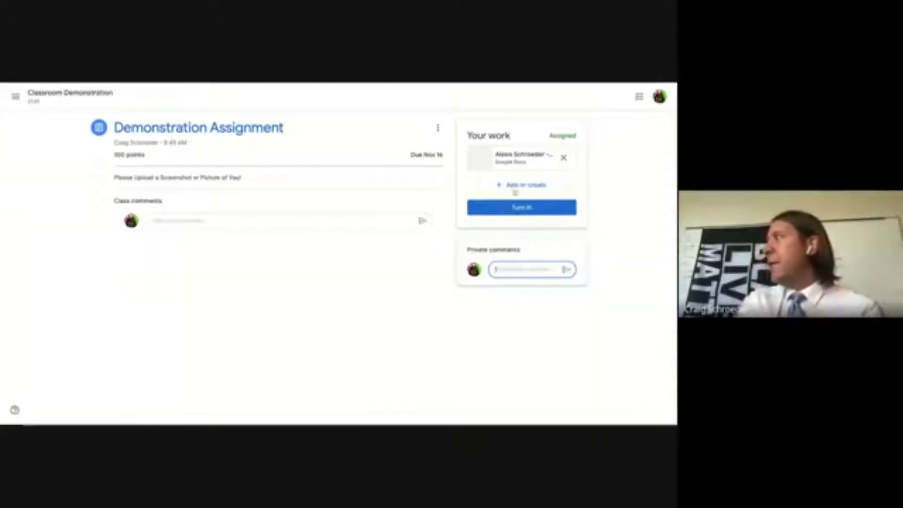
- Open the Google Doc attached under Your work, which asks for a pasted photo of yourself
left_click(512, 161)
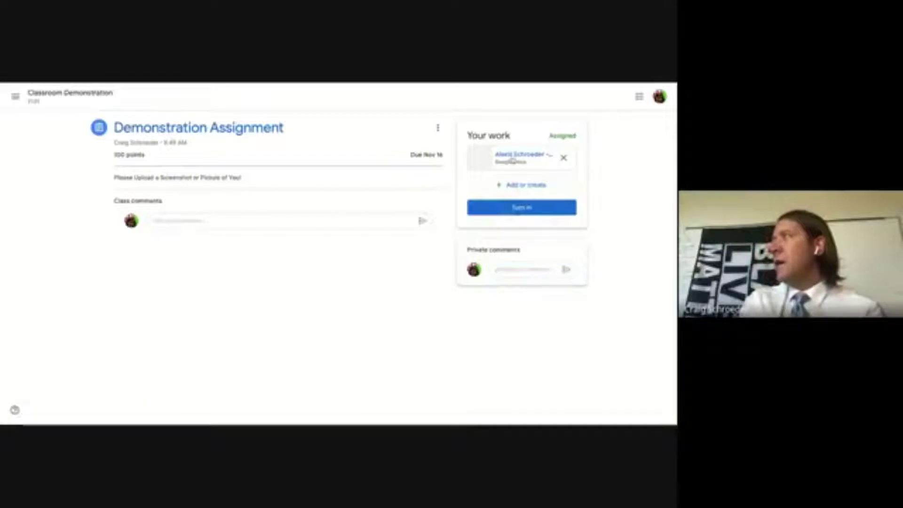
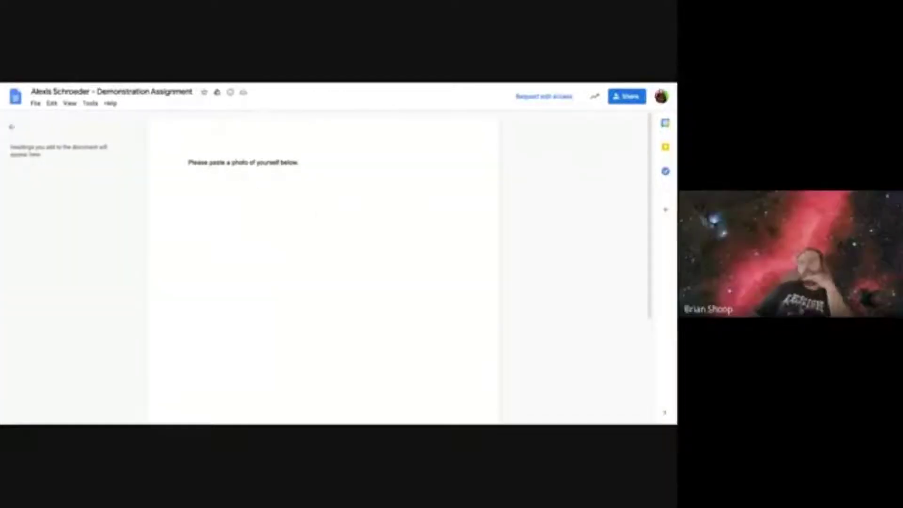
- Select the word 'paste' in the view-only doc, then close it to return to Classroom
double_click(217, 165)
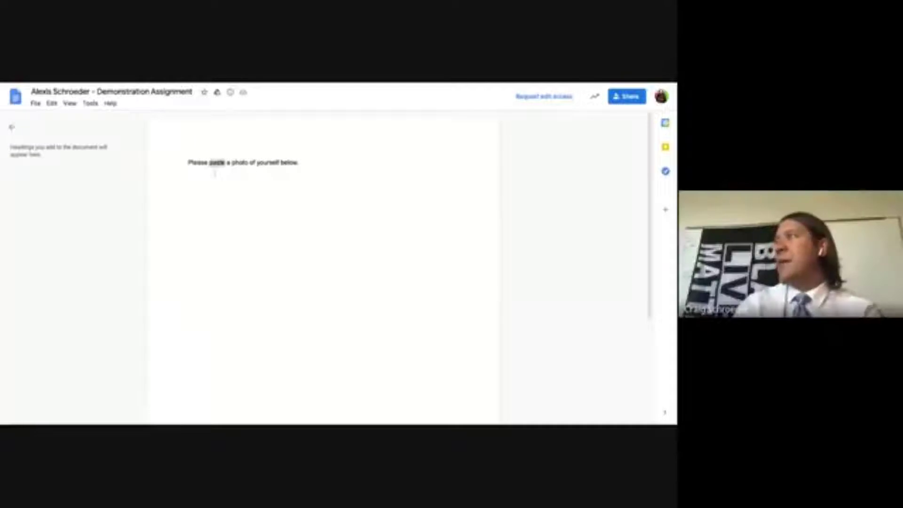
triple_click(218, 164)
double_click(217, 165)
left_click(289, 171)
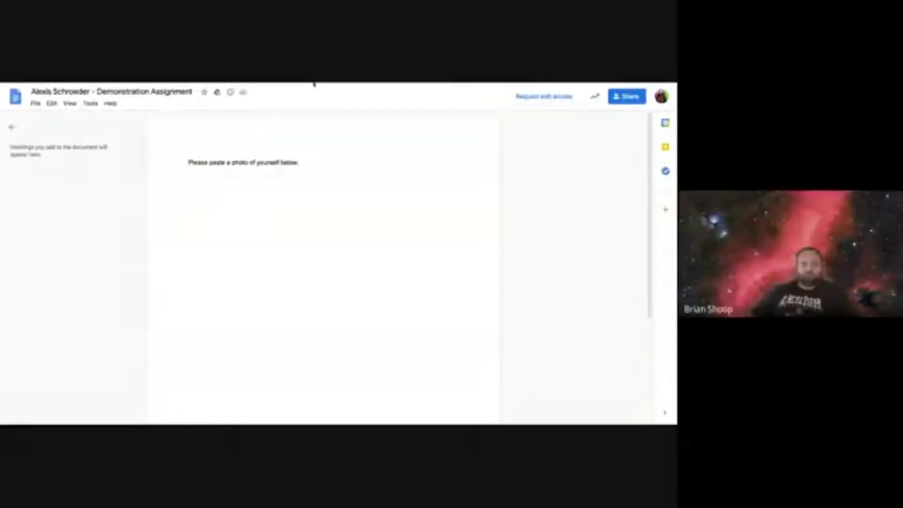
key("ctrl+w")
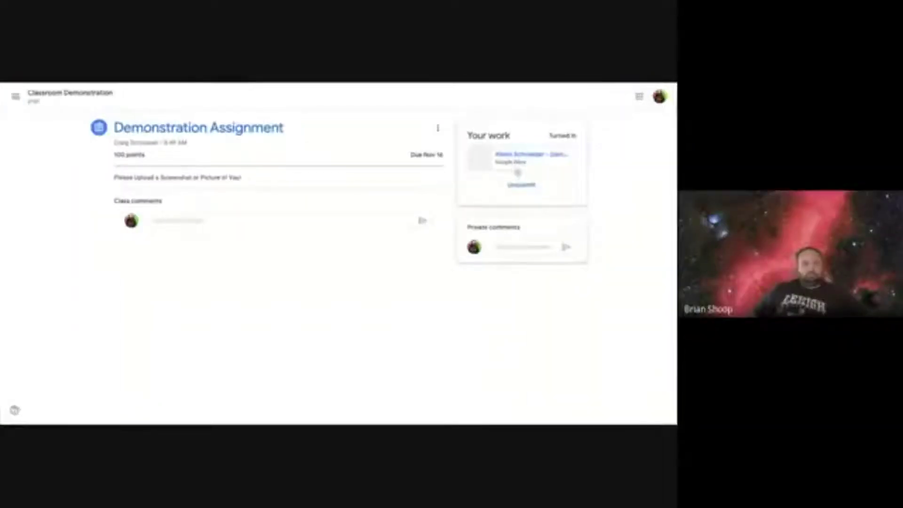
- Unsubmit the Demonstration Assignment work and confirm, returning it to Assigned
left_click(520, 187)
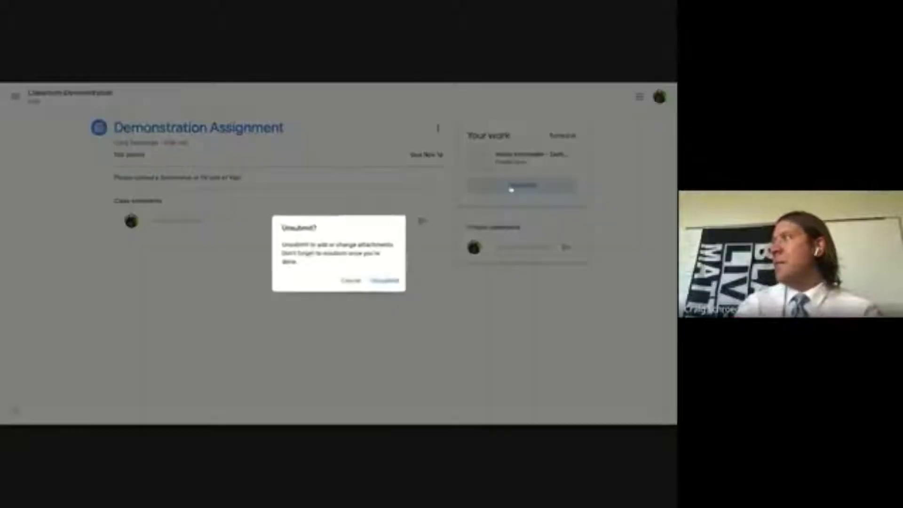
left_click(383, 281)
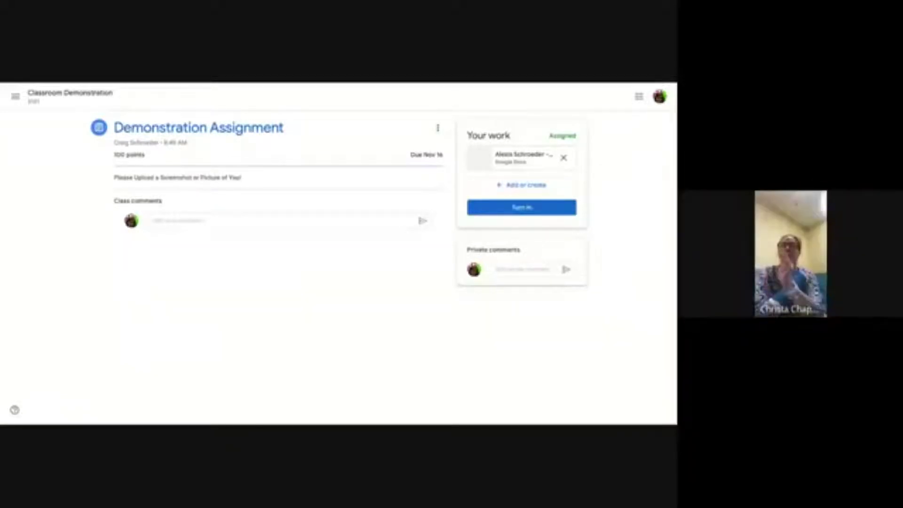
- Open the Día de los muertos assignment from the To-do list's Missing tab
left_click(15, 96)
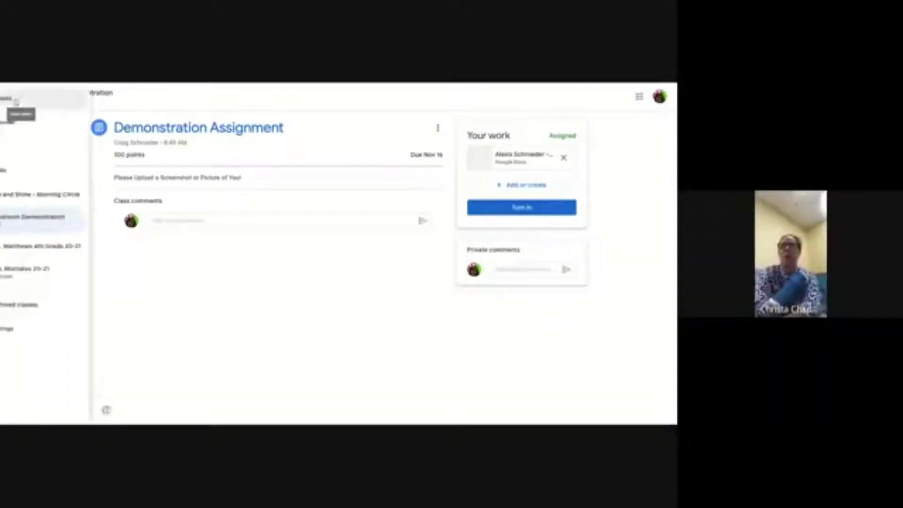
left_click(94, 169)
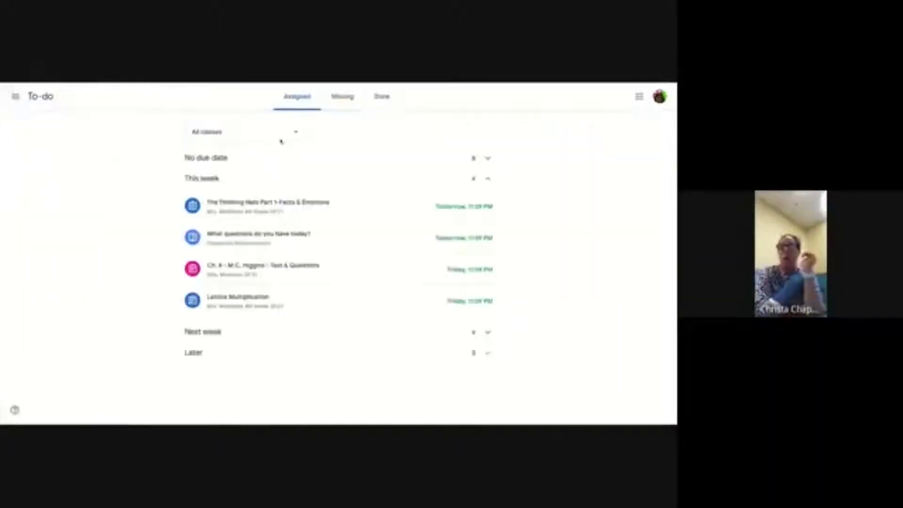
left_click(343, 97)
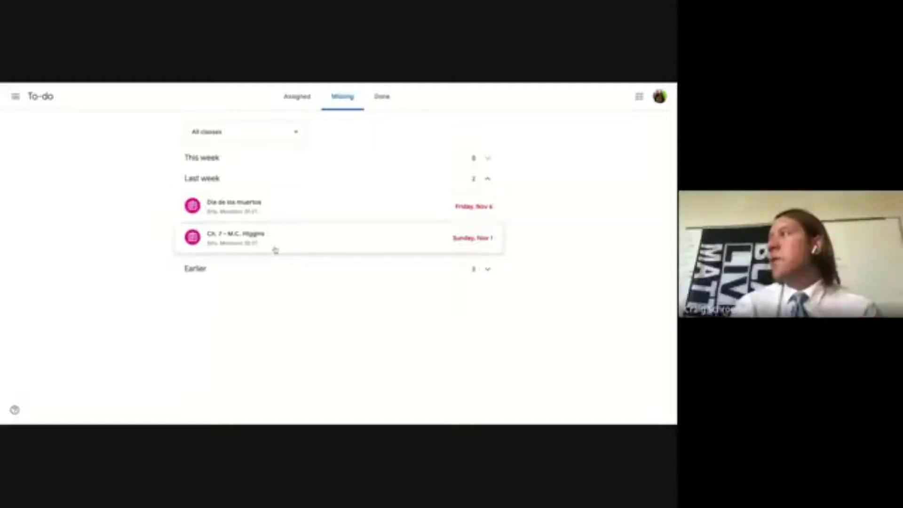
left_click(257, 204)
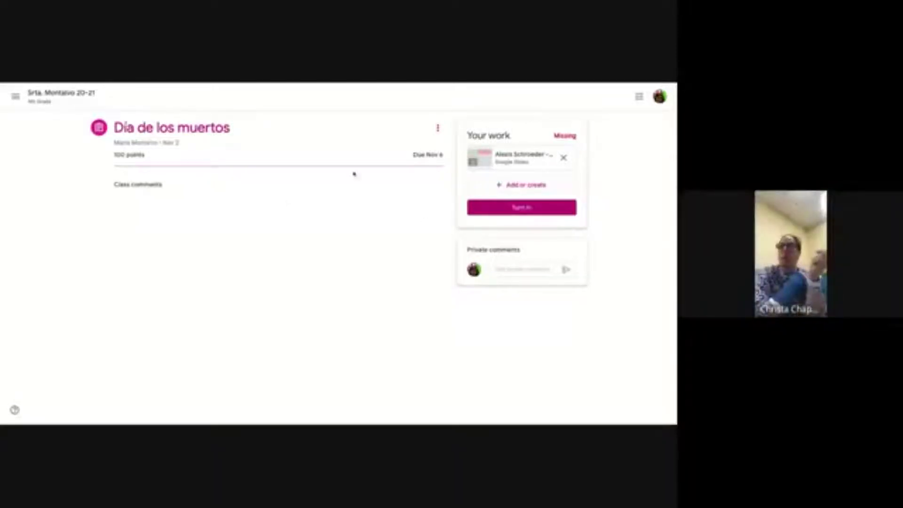
- Open the navigation drawer listing To-do and the enrolled classes
left_click(16, 97)
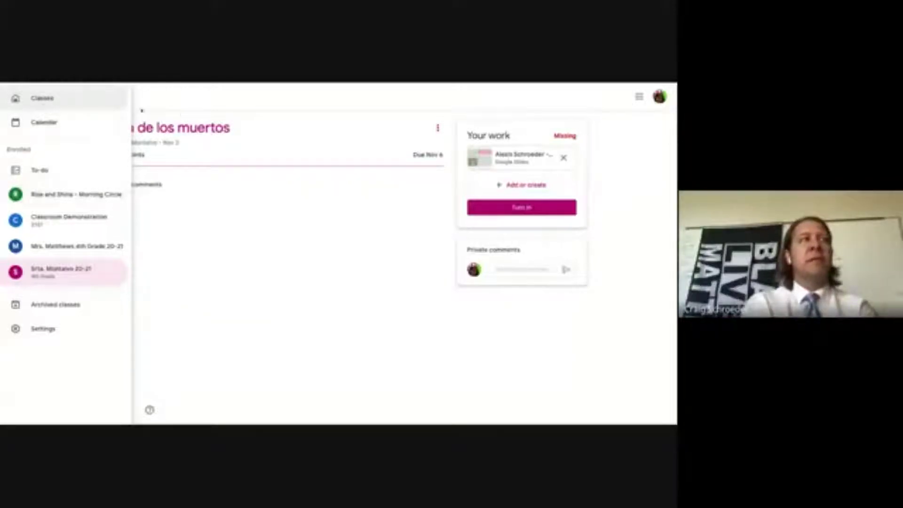
- Go to Classroom Demonstration's Classwork and expand Lunch and Learn Questions and Demonstration Assignment
left_click(194, 144)
left_click(16, 97)
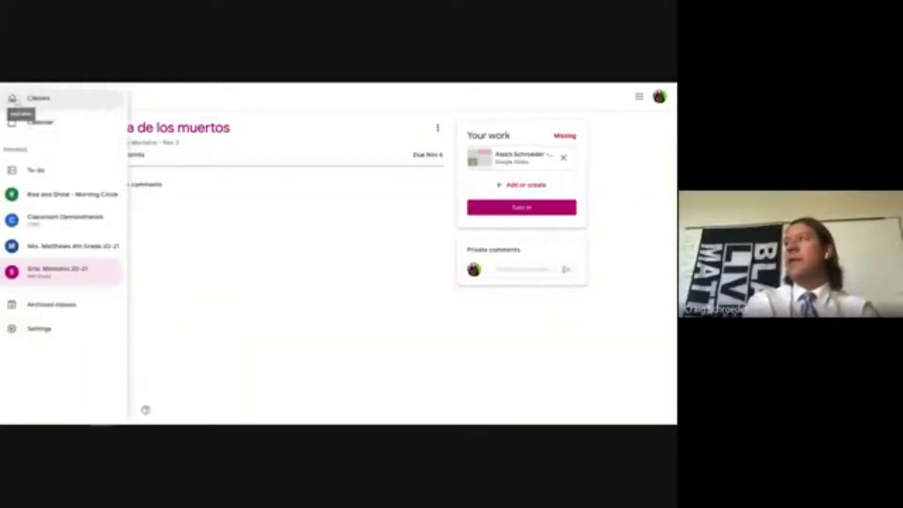
left_click(46, 215)
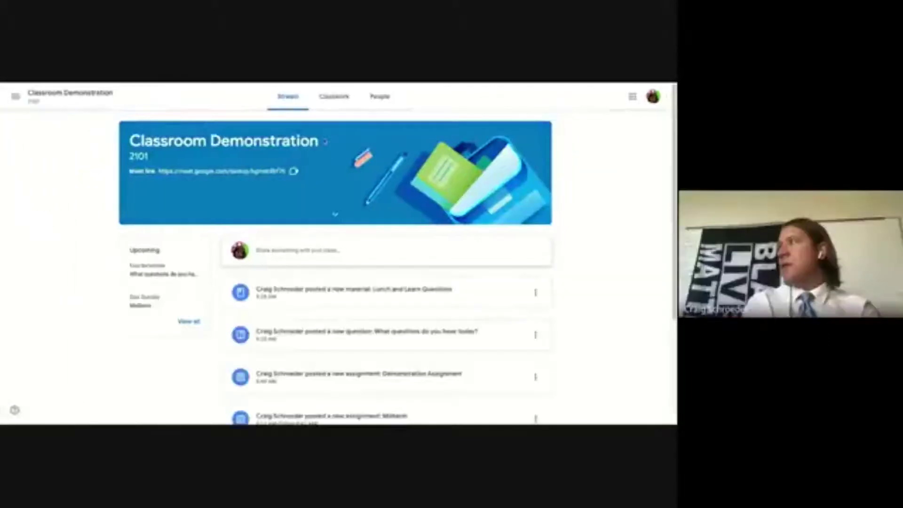
left_click(329, 96)
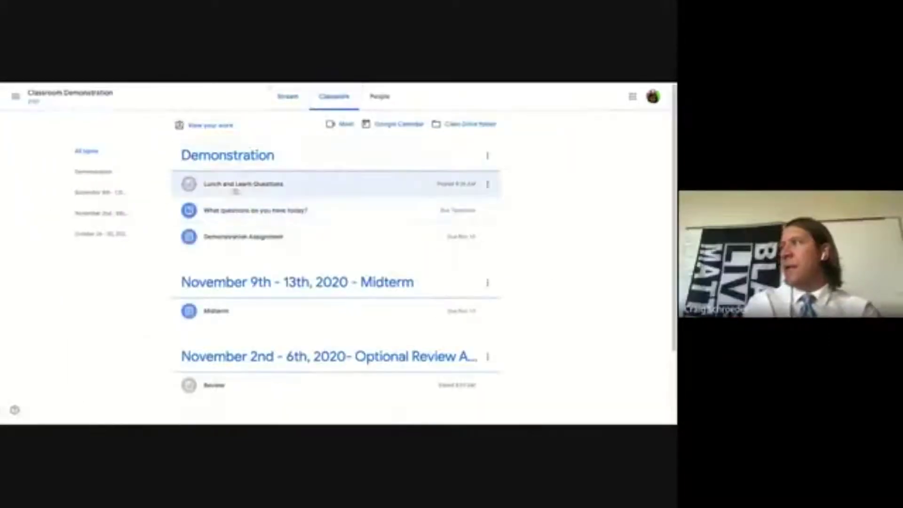
left_click(239, 189)
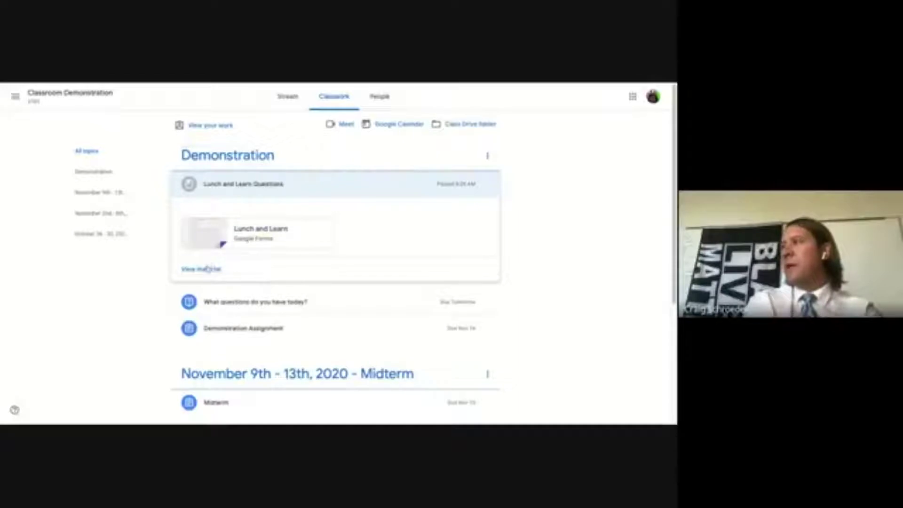
left_click(266, 326)
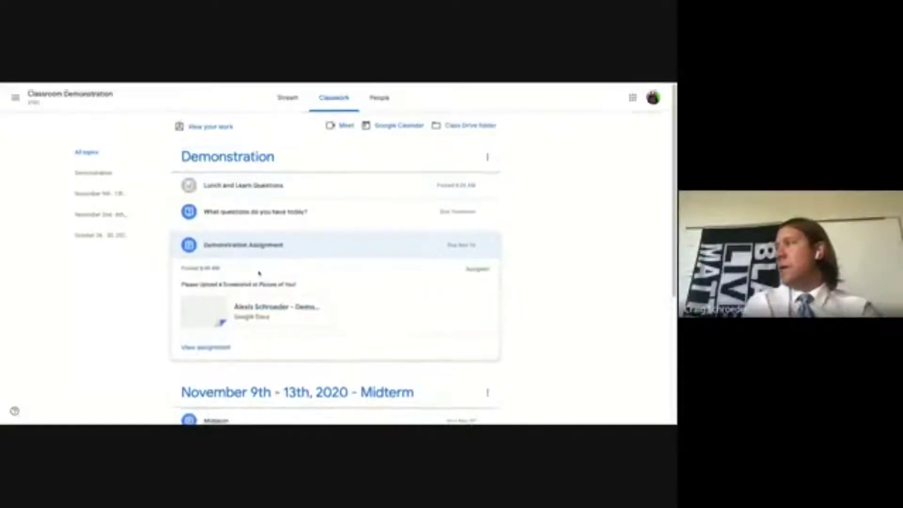
left_click(225, 195)
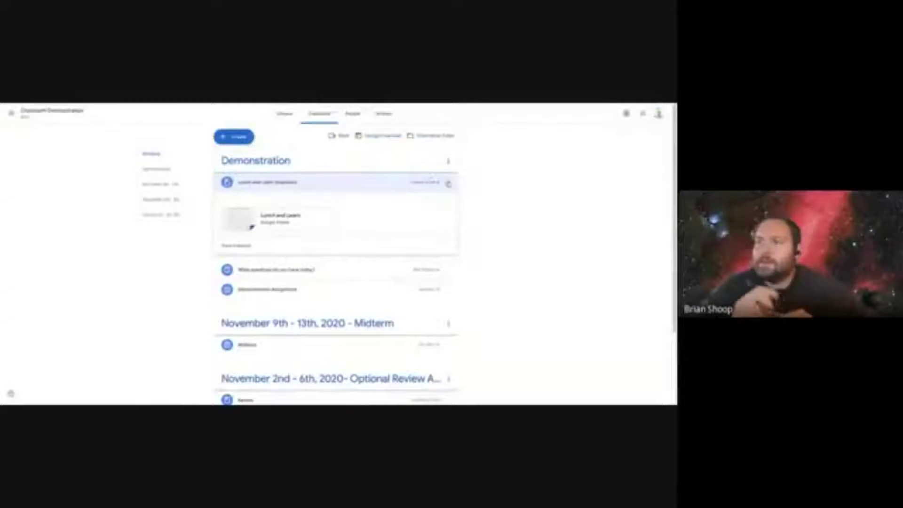
- Open the Lunch and Learn Questions post for editing, then leave without changes
left_click(448, 182)
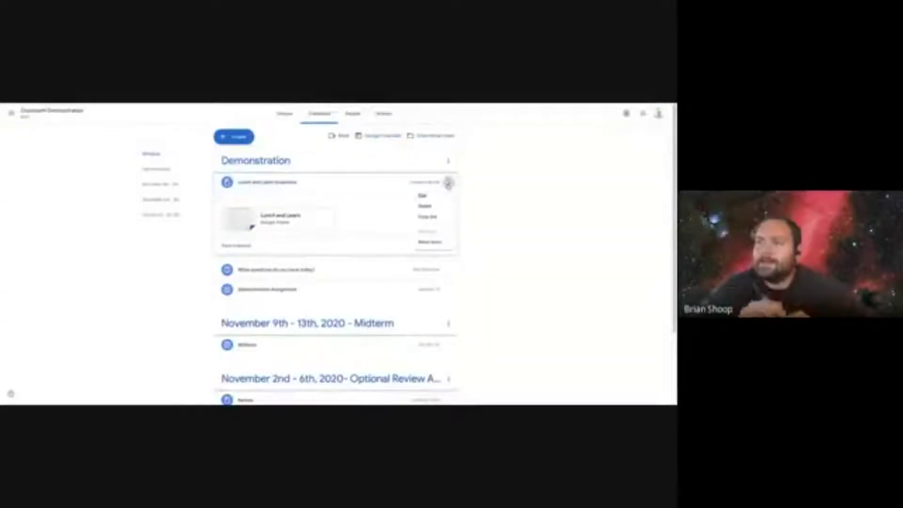
left_click(425, 196)
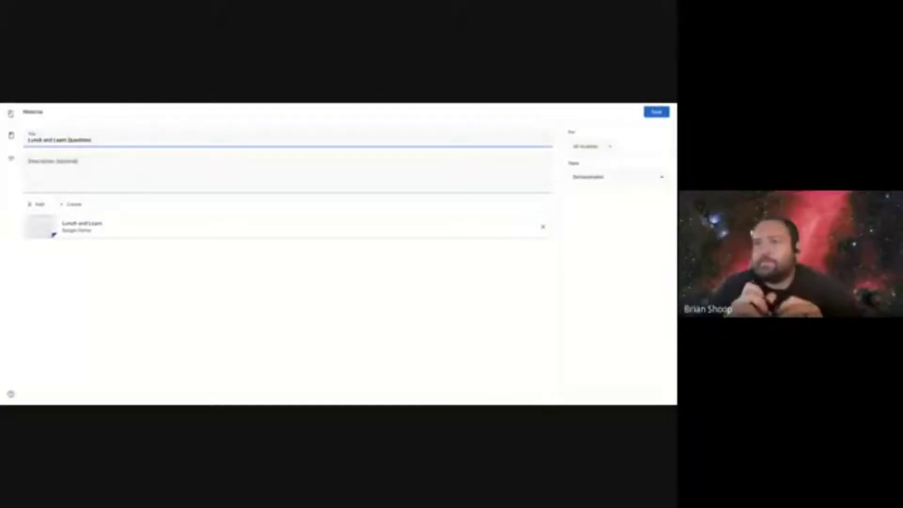
left_click(10, 112)
- Create an assignment with the Lunch and Learn form from Drive, give it a title, and assign it
left_click(231, 137)
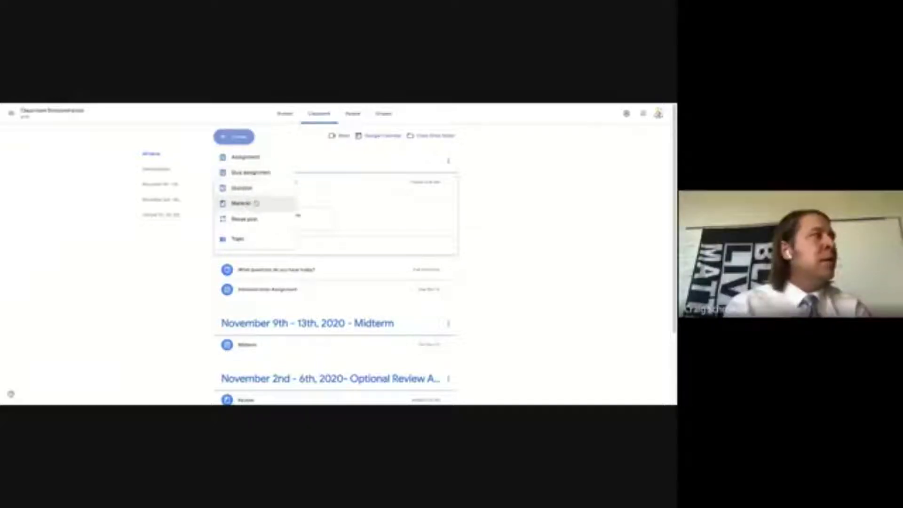
left_click(241, 158)
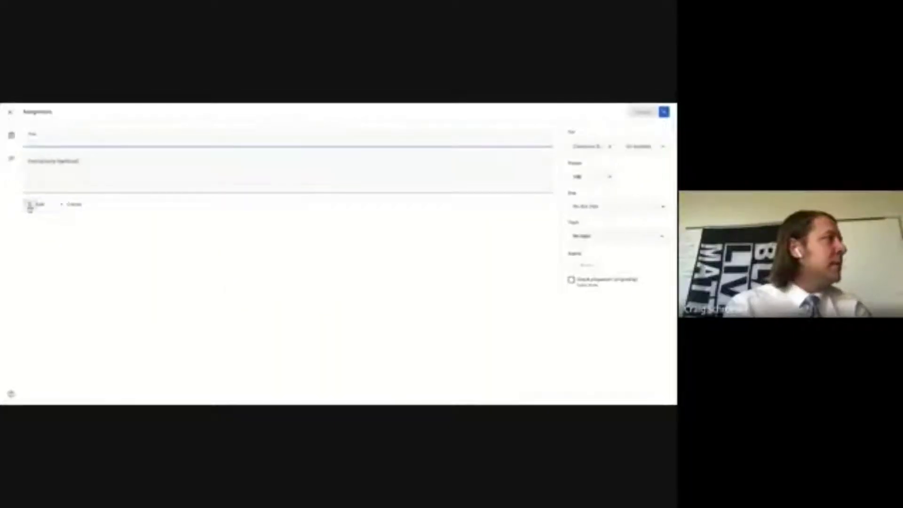
left_click(33, 204)
left_click(52, 217)
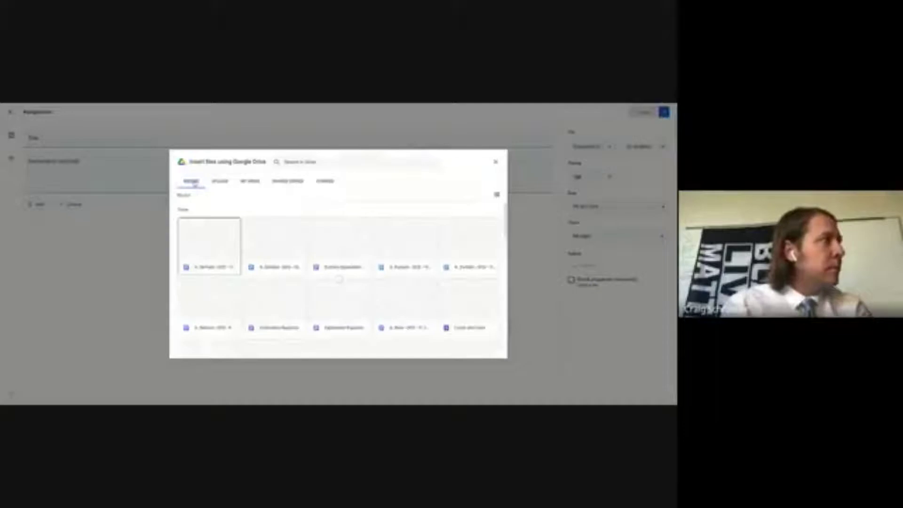
left_click(469, 298)
left_click(469, 298)
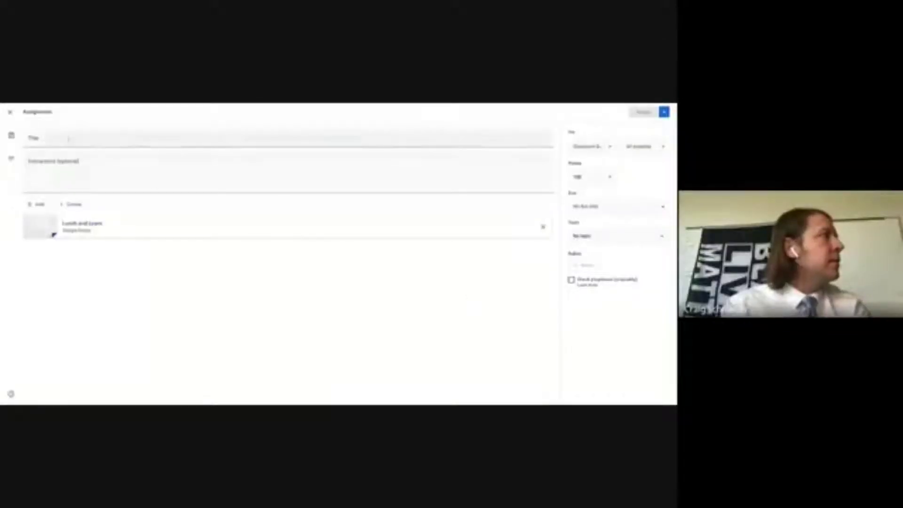
left_click(68, 138)
type("Rosa")
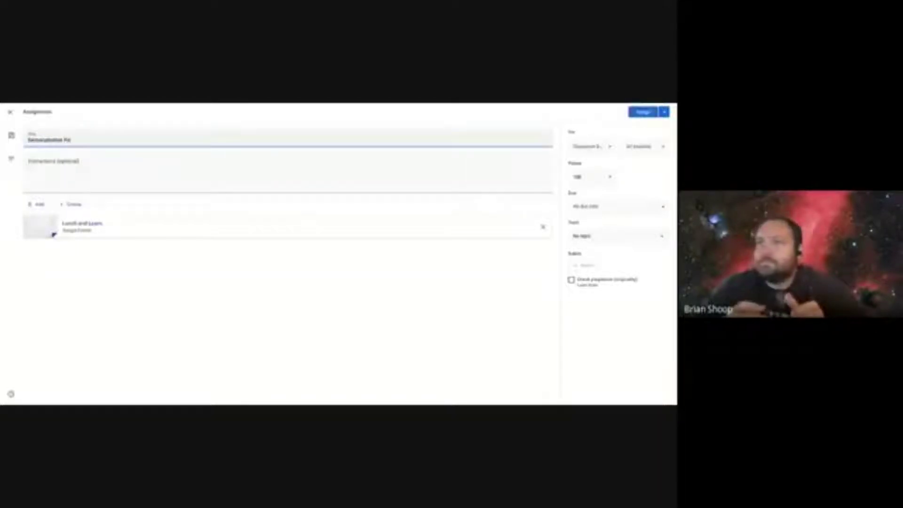
left_click(649, 117)
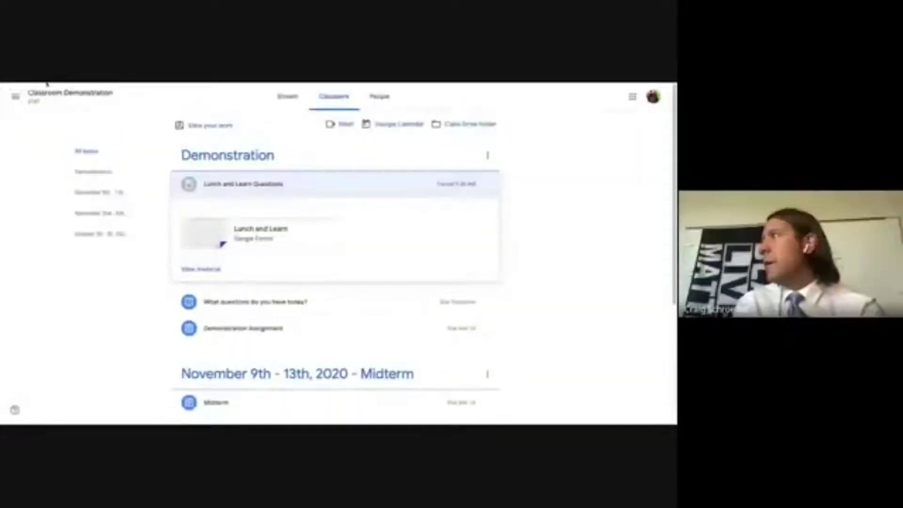
- Reload Classwork and expand the new Demonstration Form assignment to see its form
left_click(172, 124)
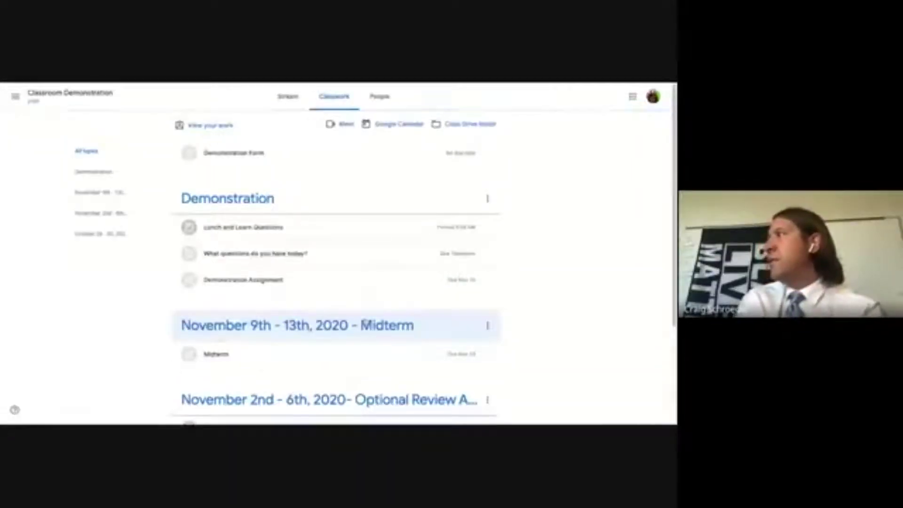
left_click(232, 155)
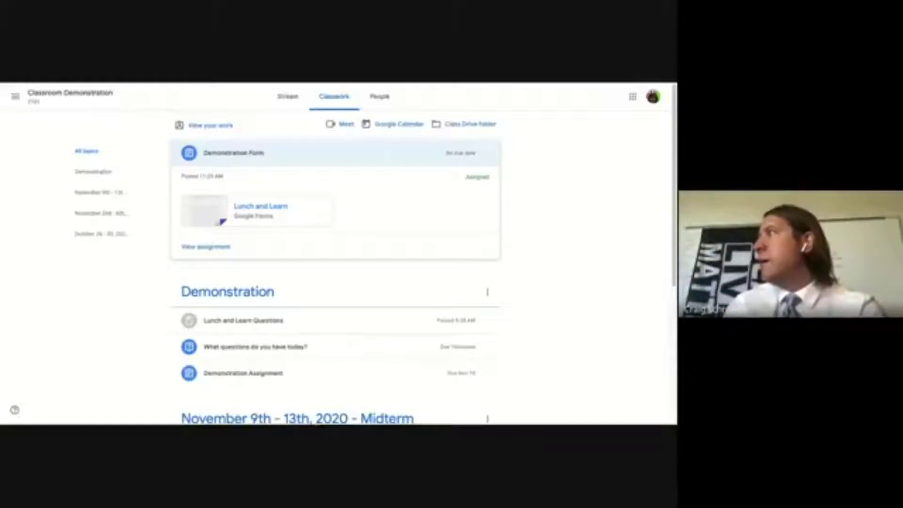
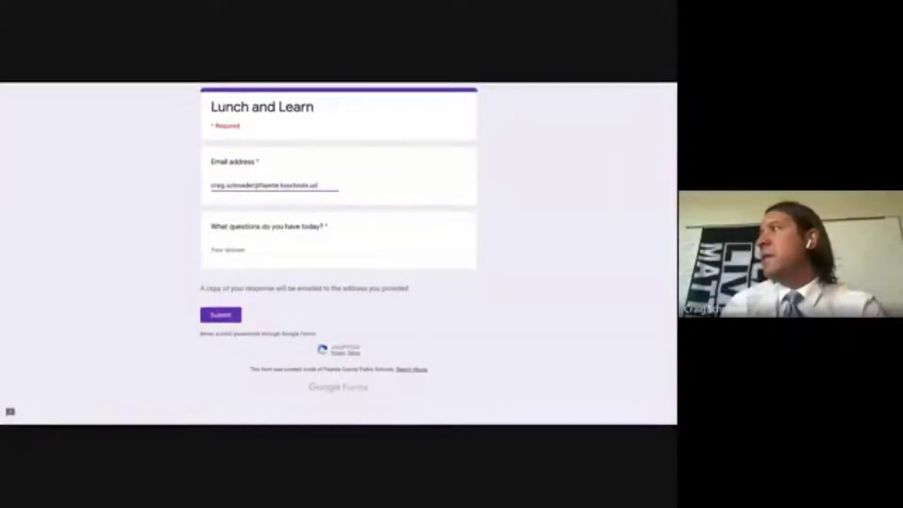
- Enter the student e-mail, answer 'How do I turn in a form?', and submit the form
left_click(339, 252)
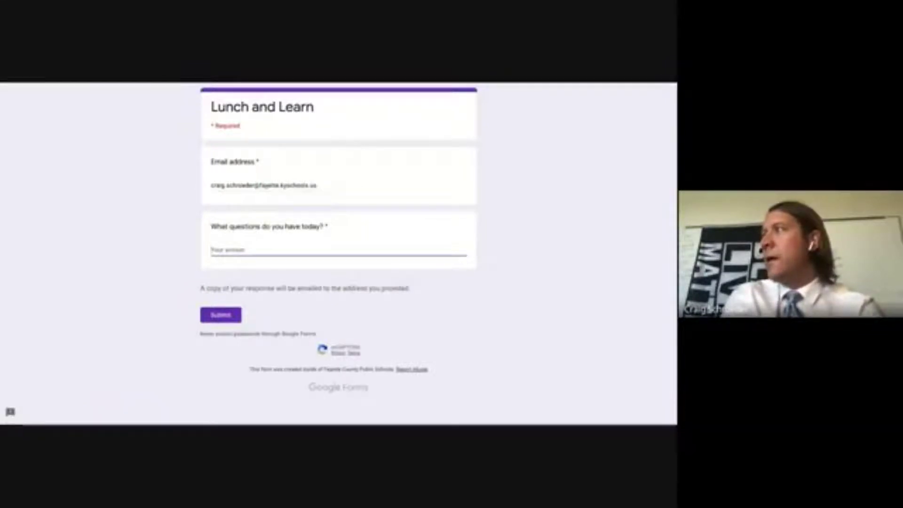
type("W")
key("BackSpace")
type("How")
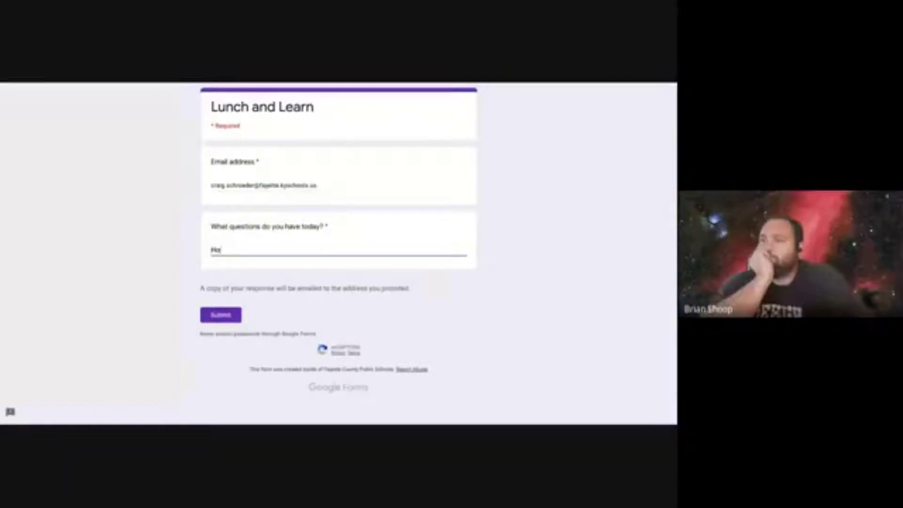
type(" do I turn in a")
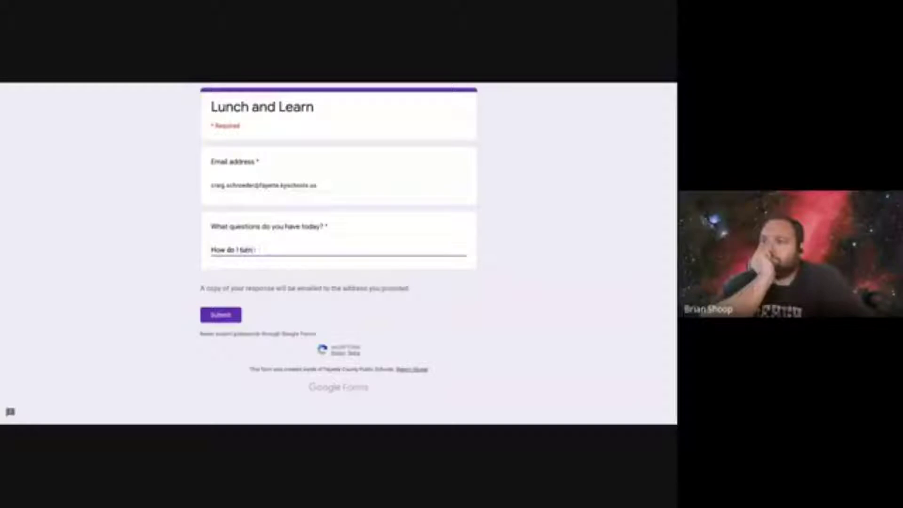
type(" form?")
left_click(221, 316)
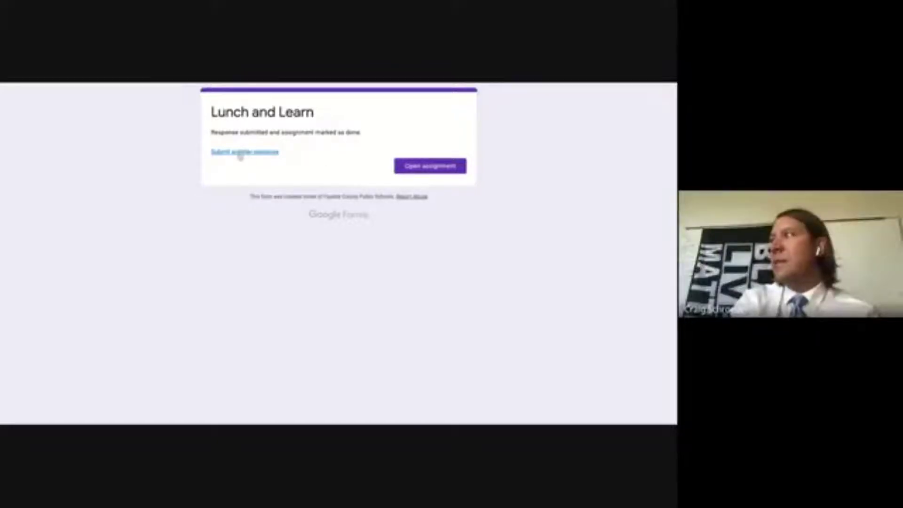
- Return from the form confirmation to the Demonstration Form assignment, now Turned in
left_click(420, 174)
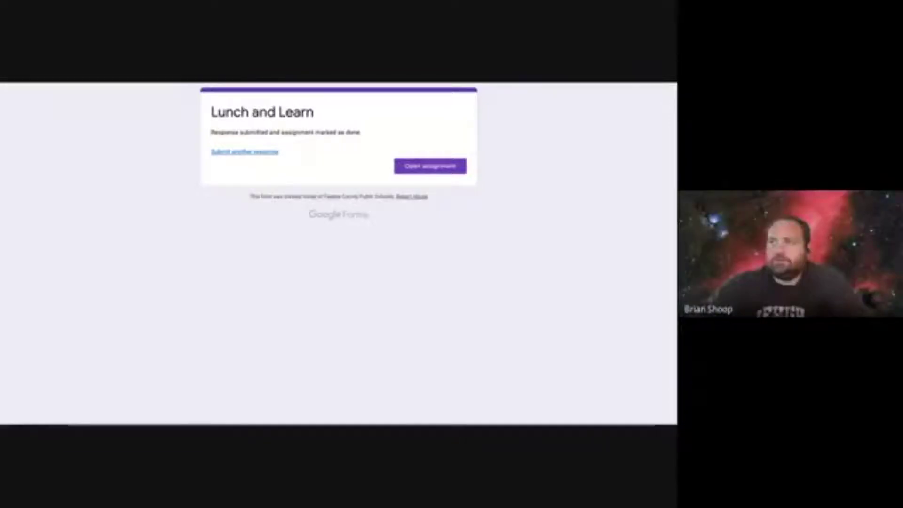
left_click(430, 166)
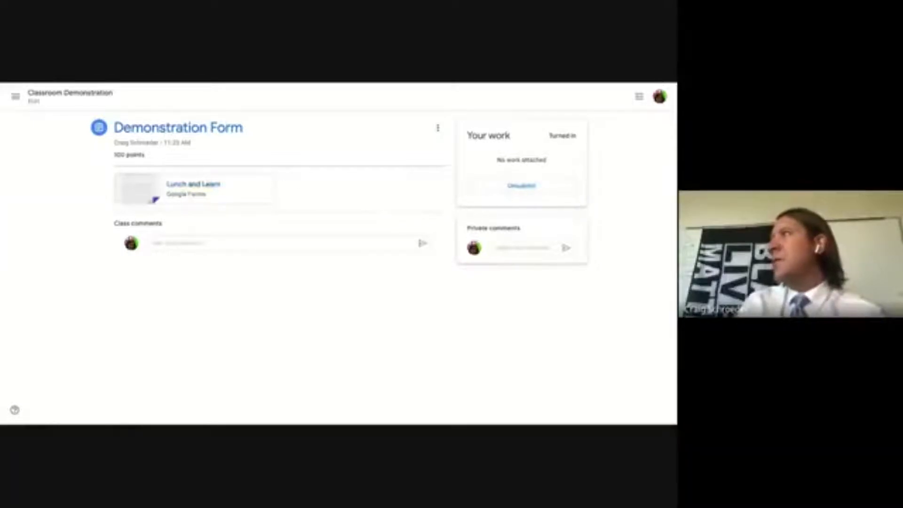
- Navigate to Classroom Demonstration's Classwork and open the Demonstration Assignment page
left_click(15, 96)
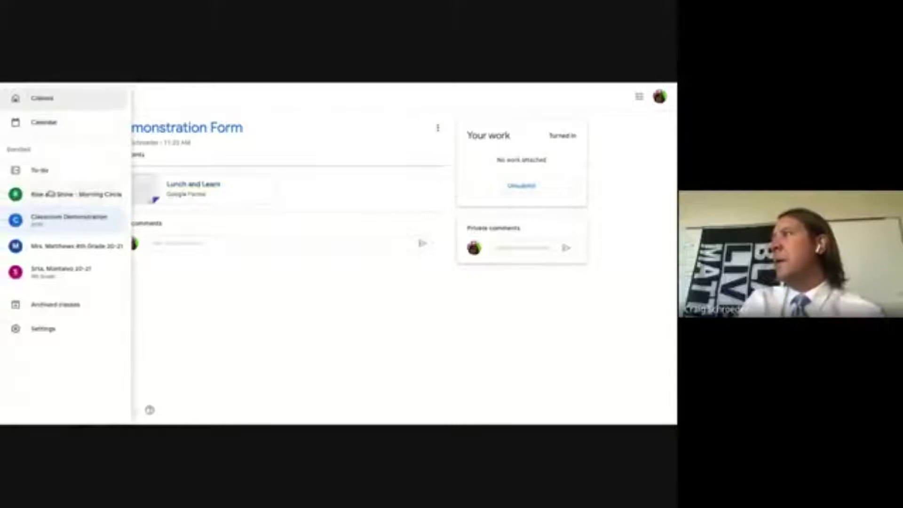
left_click(47, 218)
left_click(329, 100)
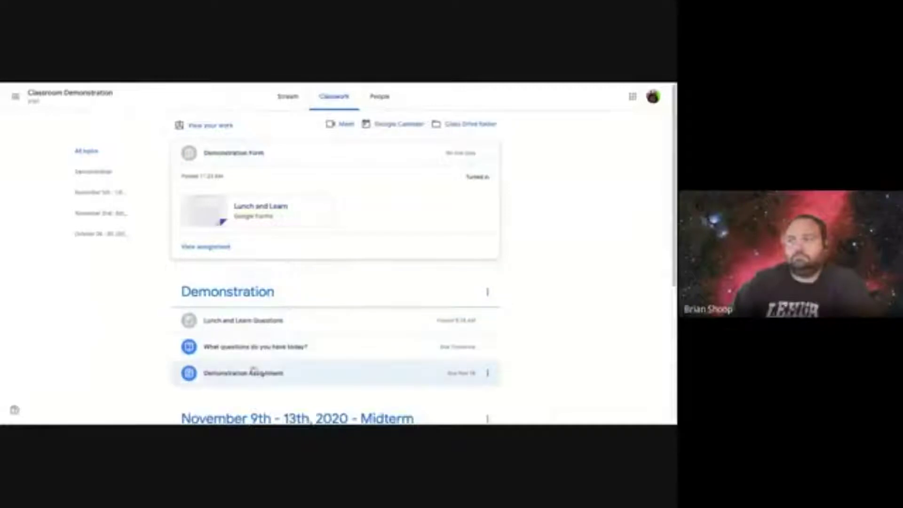
left_click(252, 373)
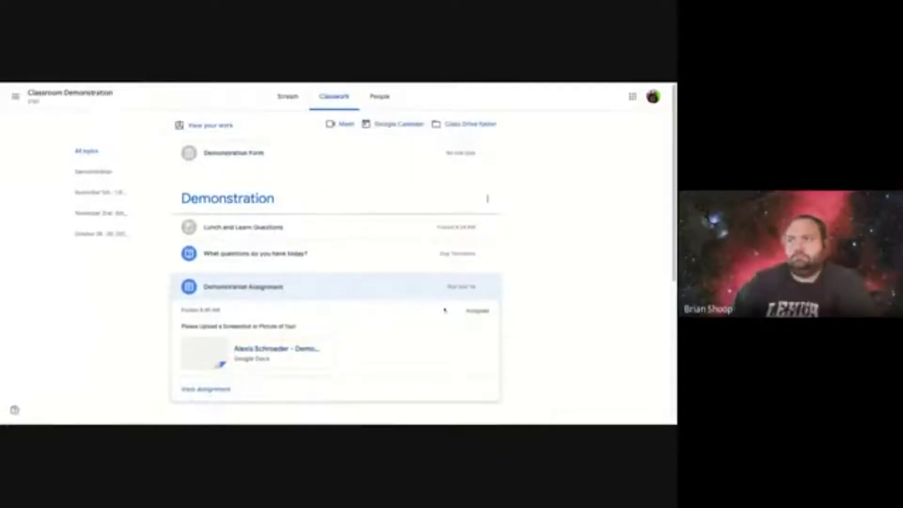
left_click(207, 389)
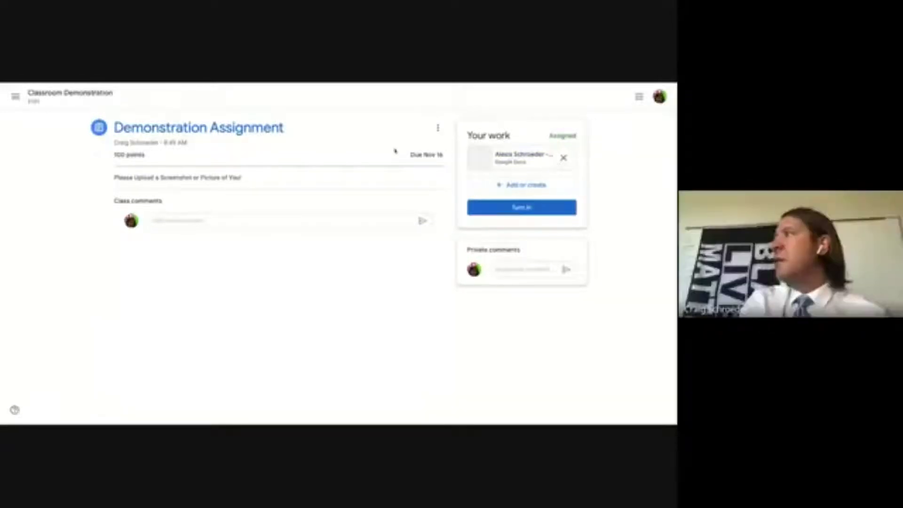
- Replace the Docs attachment on the Demonstration Assignment with a new Google Slides file
left_click(565, 159)
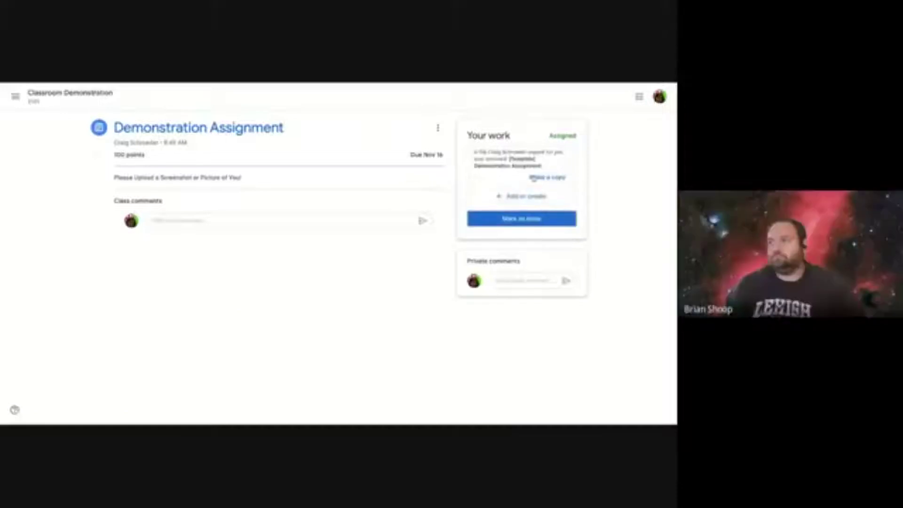
left_click(513, 197)
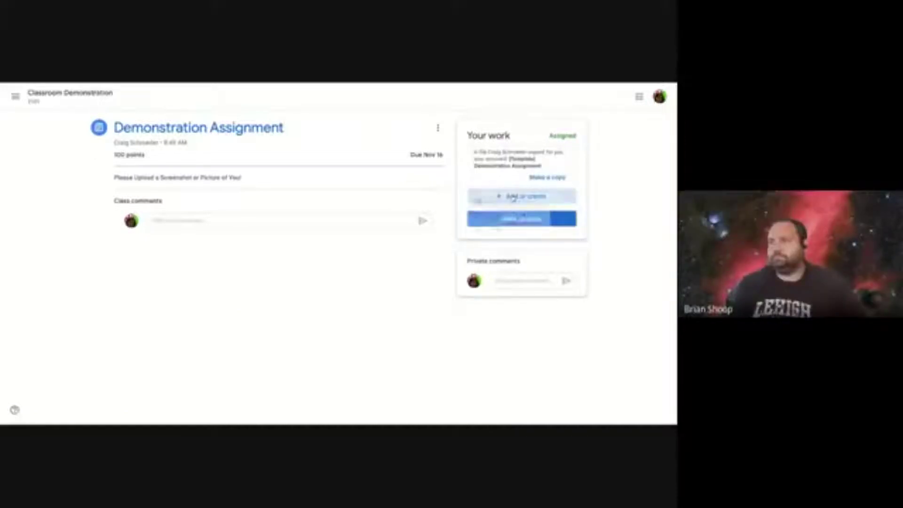
left_click(494, 290)
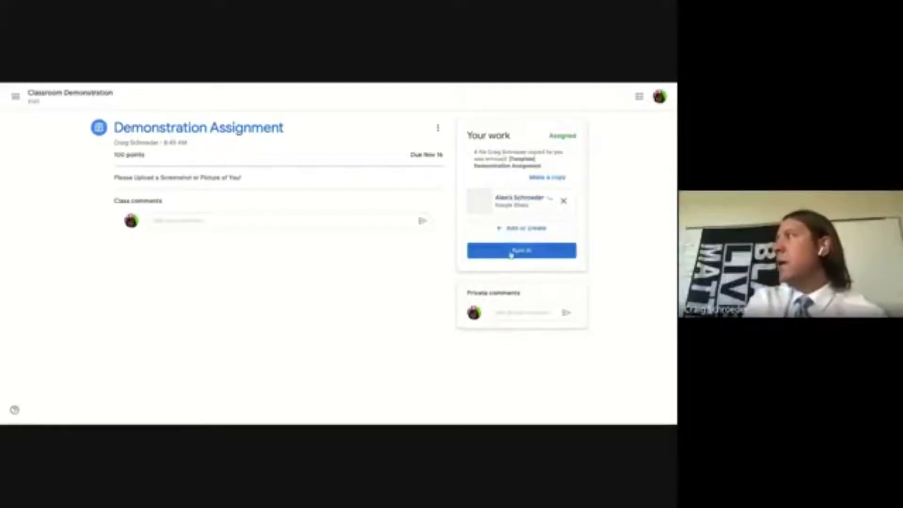
- Open the attached Slides file, then bring up Classroom's class navigation menu
left_click(522, 212)
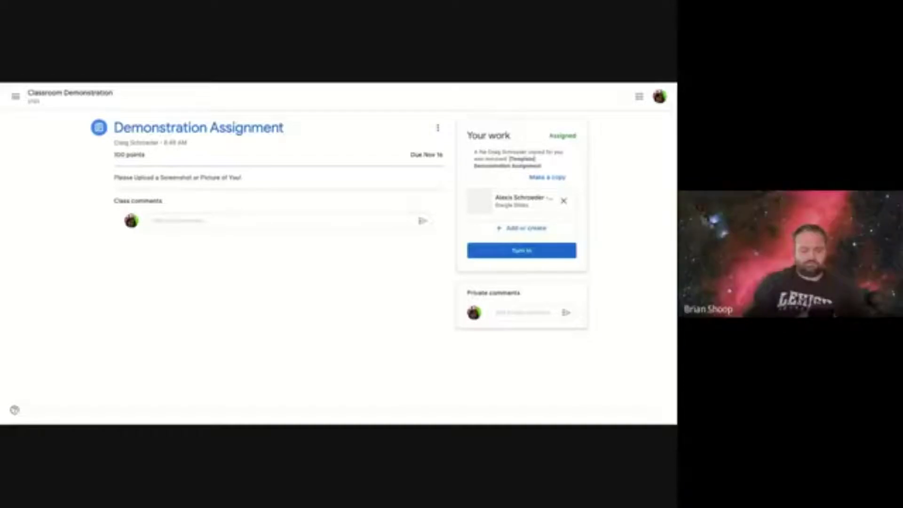
left_click(16, 96)
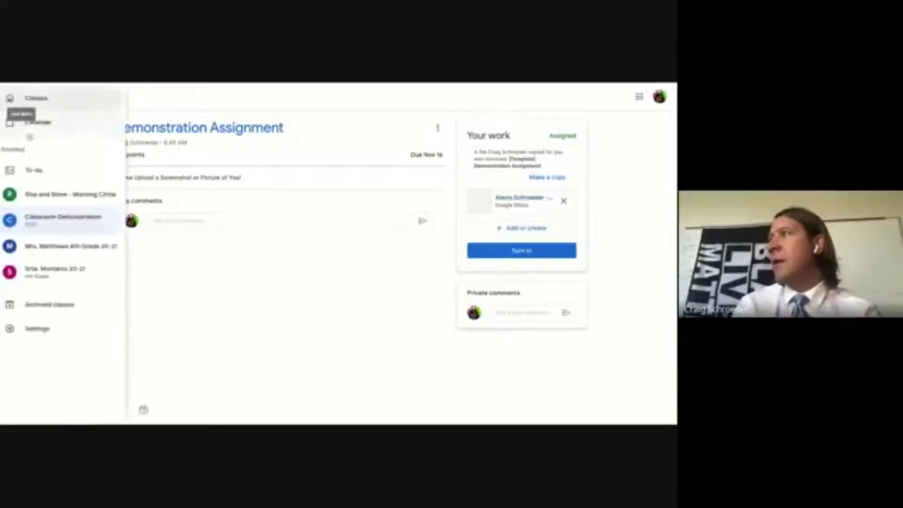
- Turn in the Demonstration Assignment from the Classroom Demonstration class's Classwork page
left_click(61, 217)
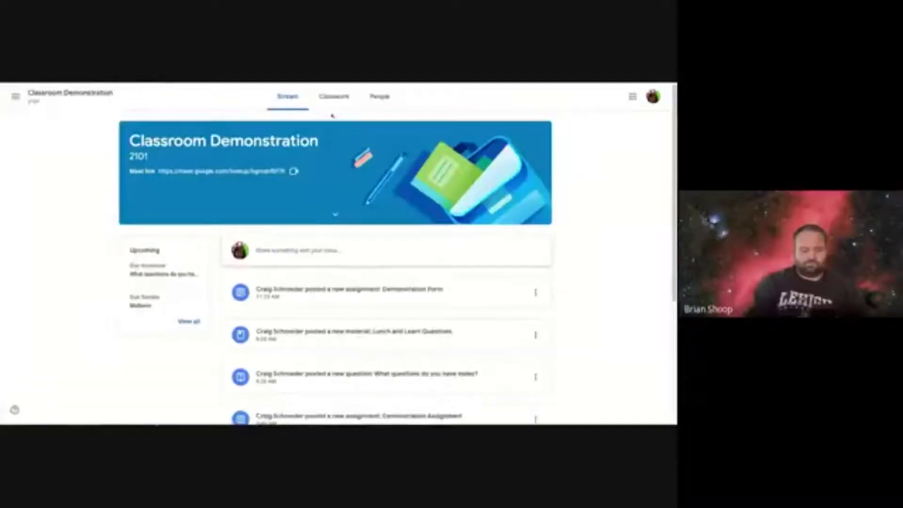
left_click(334, 97)
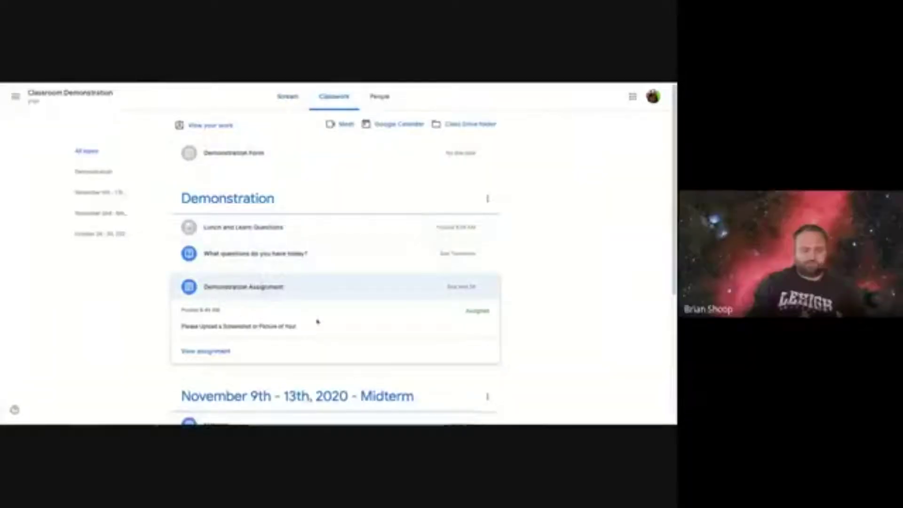
left_click(213, 359)
left_click(525, 253)
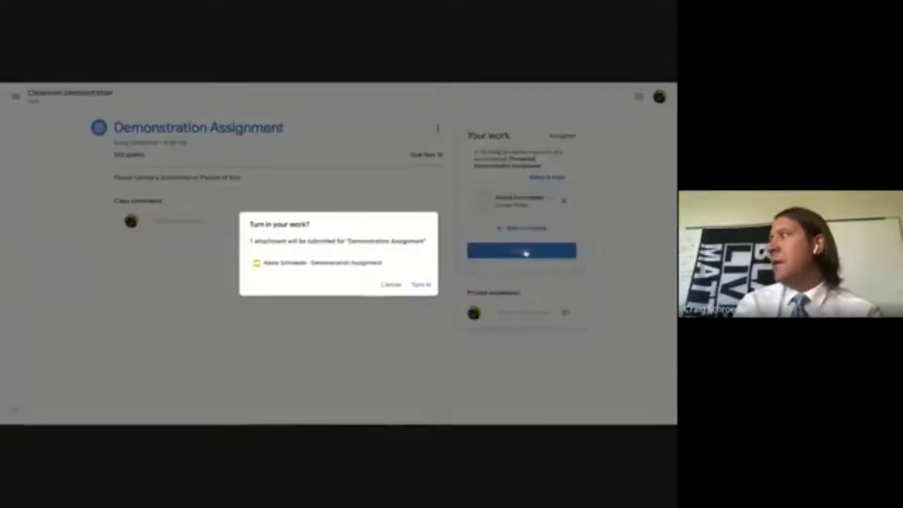
left_click(421, 285)
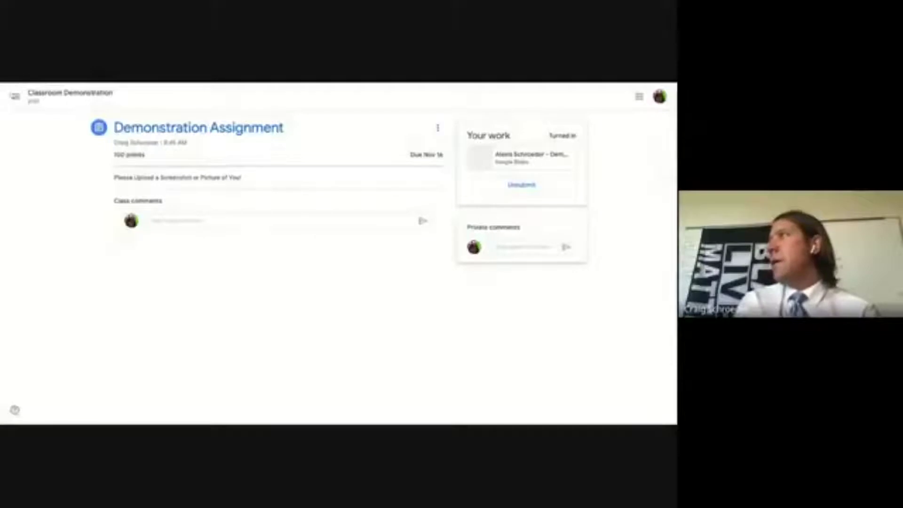
- Return to Classwork and expand the question 'What questions do you have today?'
left_click(16, 97)
left_click(62, 217)
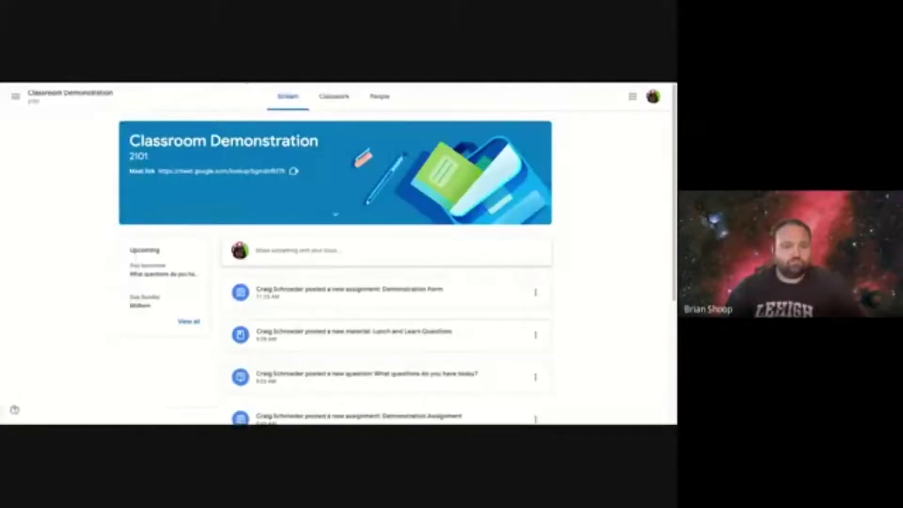
left_click(332, 99)
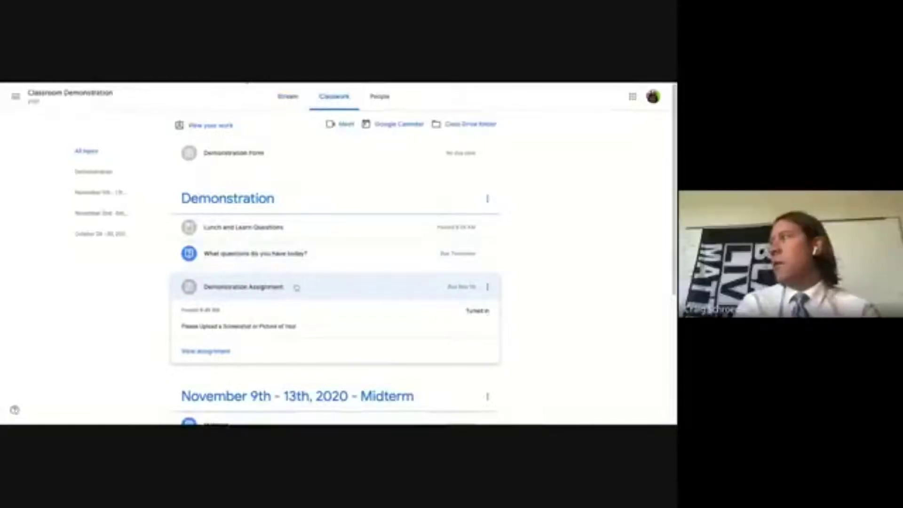
left_click(347, 297)
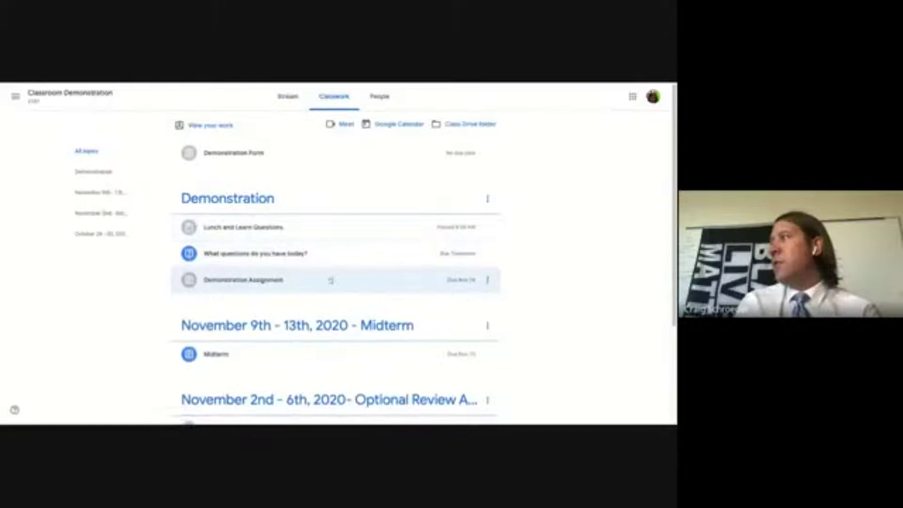
left_click(316, 256)
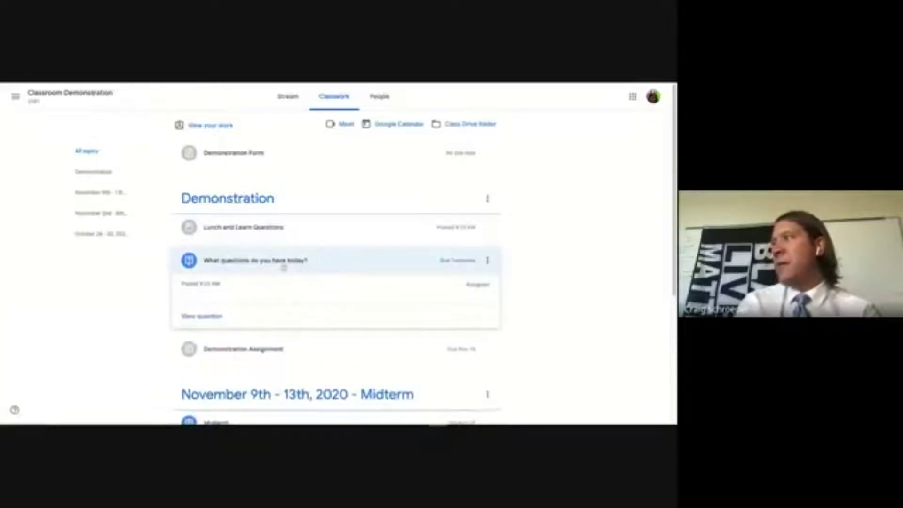
left_click(253, 348)
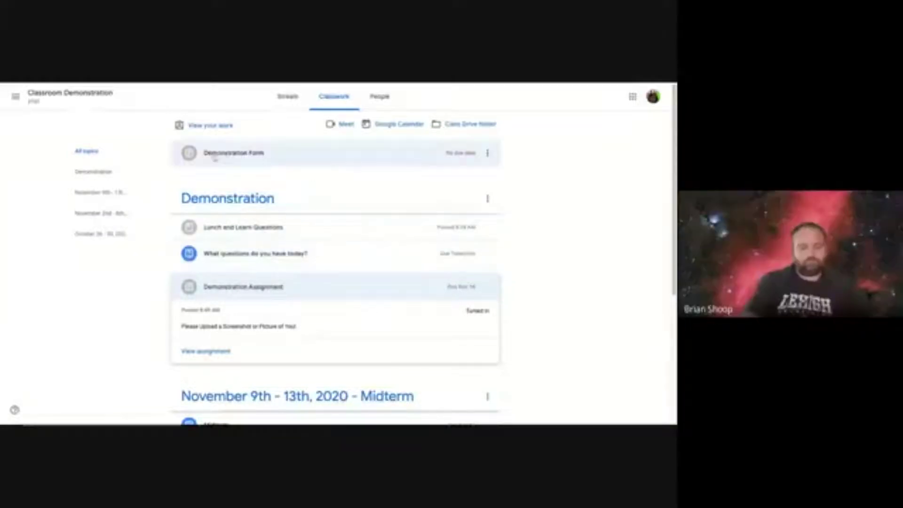
left_click(270, 261)
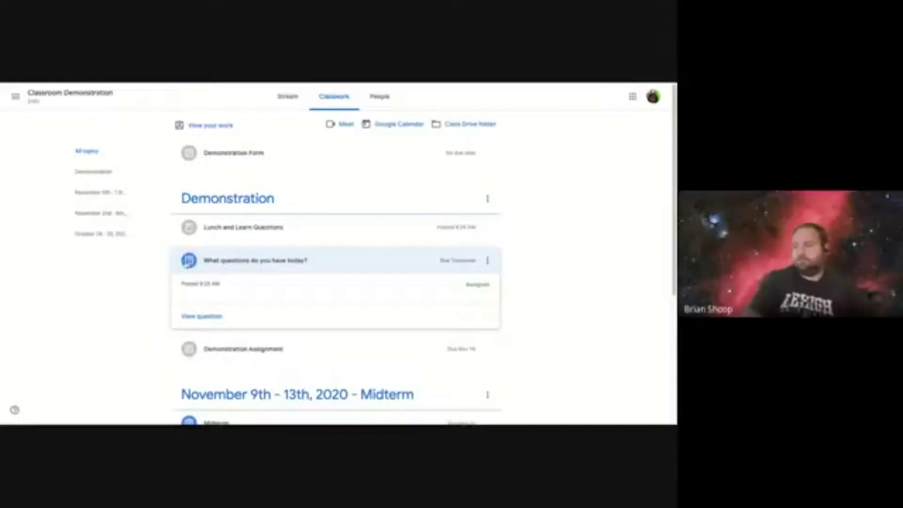
- Answer the daily question with 'What's for lunch?' and submit it
left_click(214, 317)
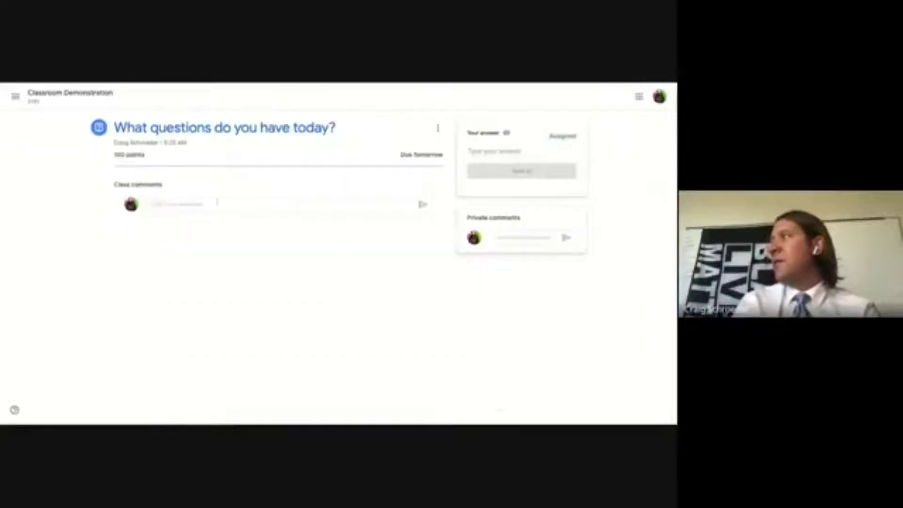
left_click(520, 155)
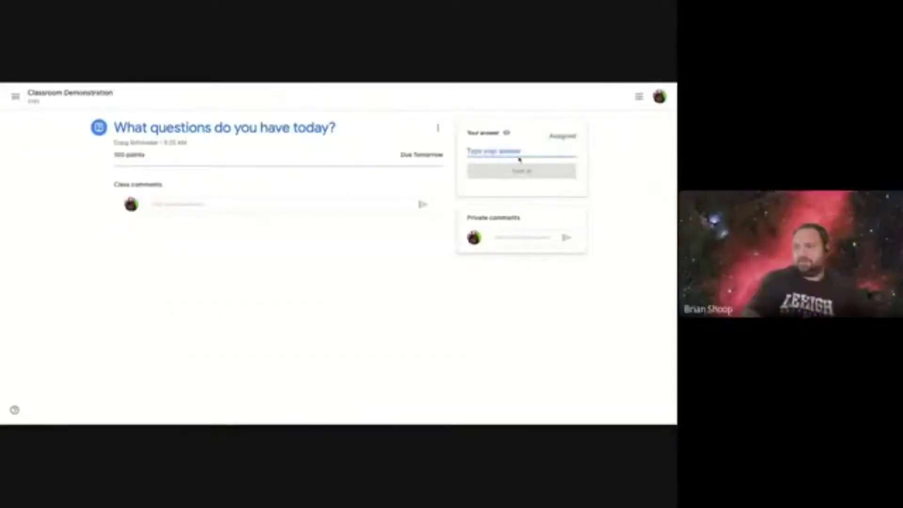
left_click(192, 203)
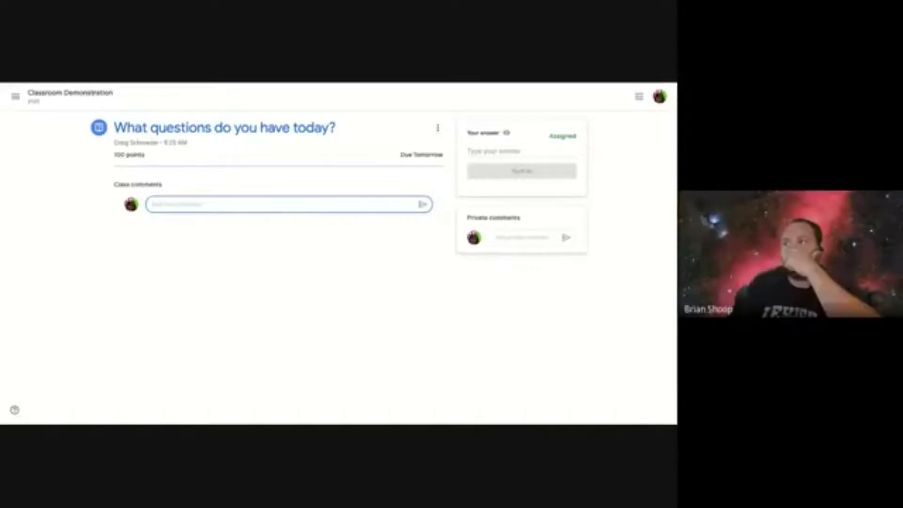
left_click(507, 155)
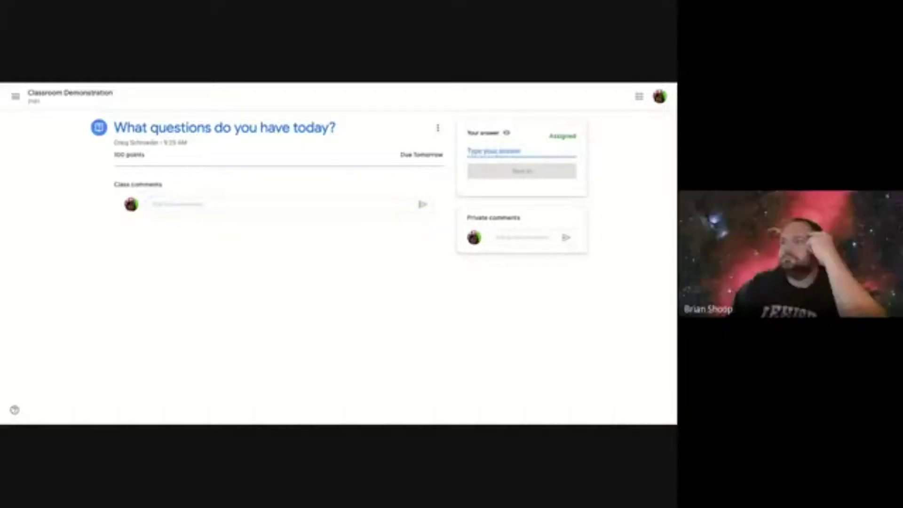
type("What's f")
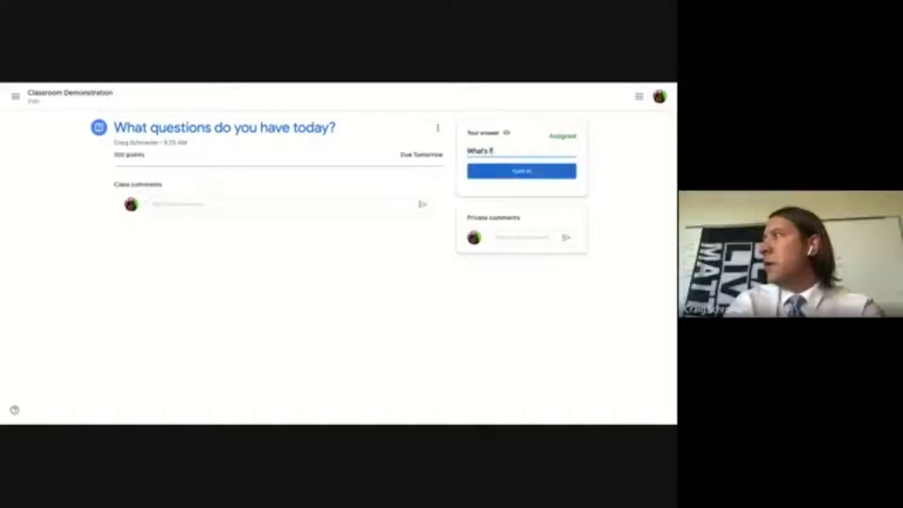
type("or lunch?")
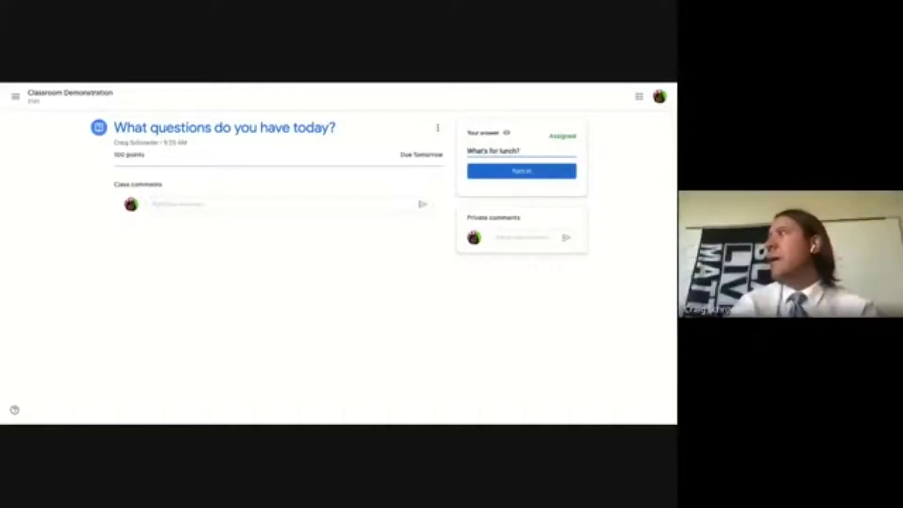
left_click(521, 173)
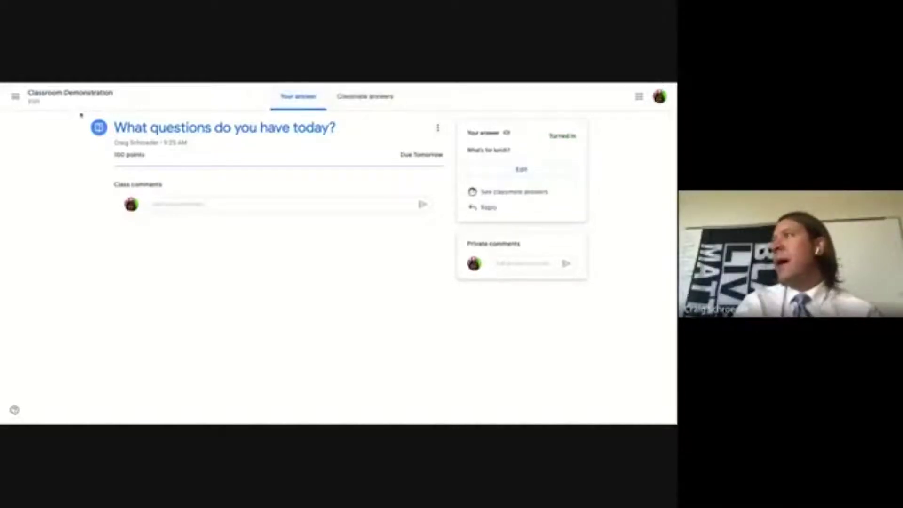
- Reopen the question, edit and turn in the answer again, then view classmates' answers
left_click(16, 97)
left_click(66, 218)
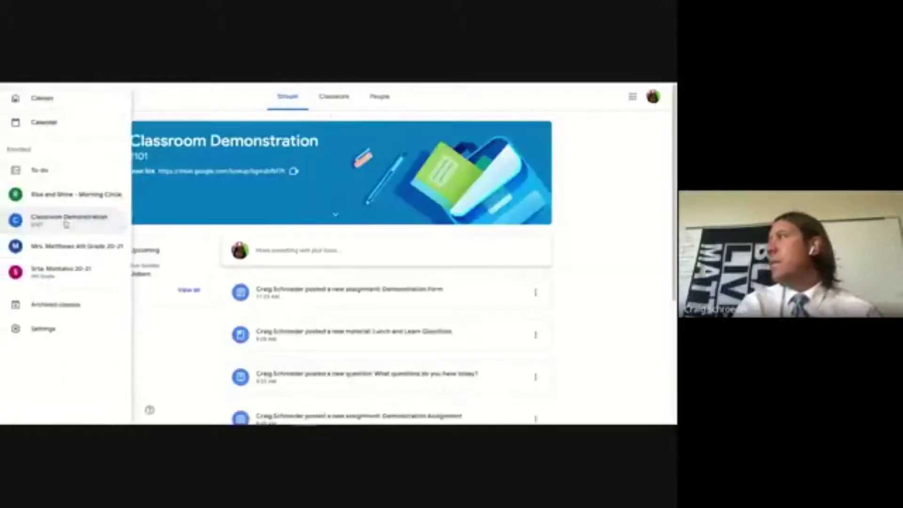
left_click(346, 107)
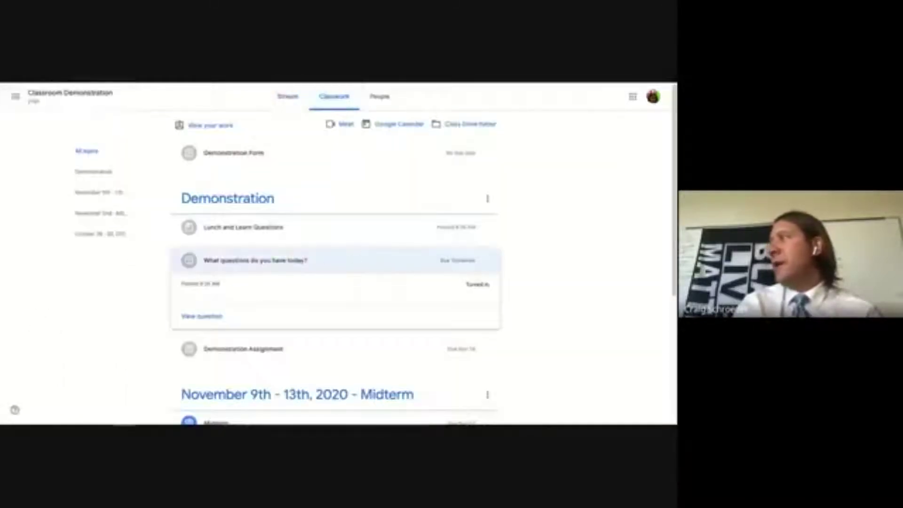
left_click(203, 317)
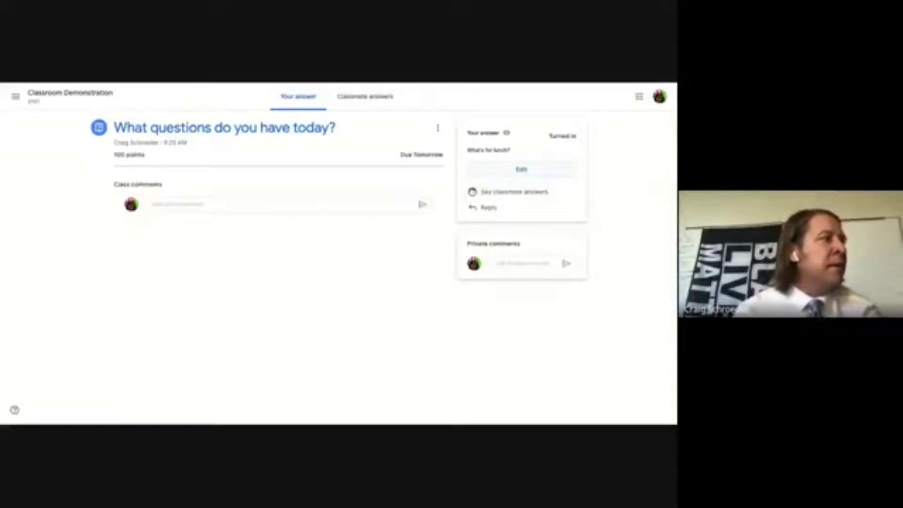
left_click(521, 169)
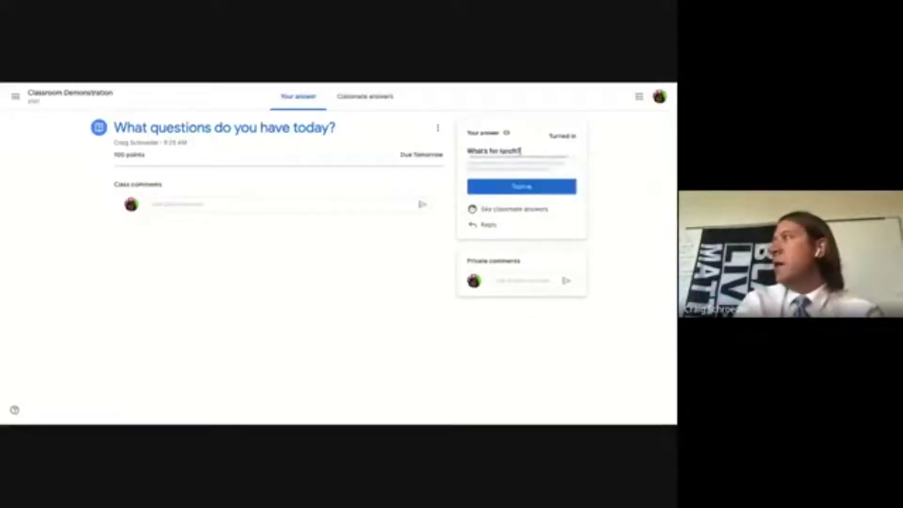
left_click(523, 192)
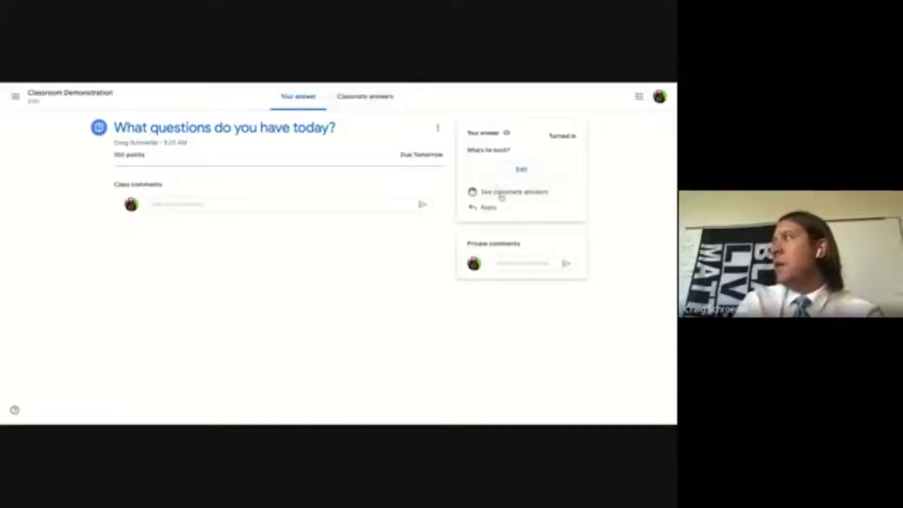
left_click(502, 198)
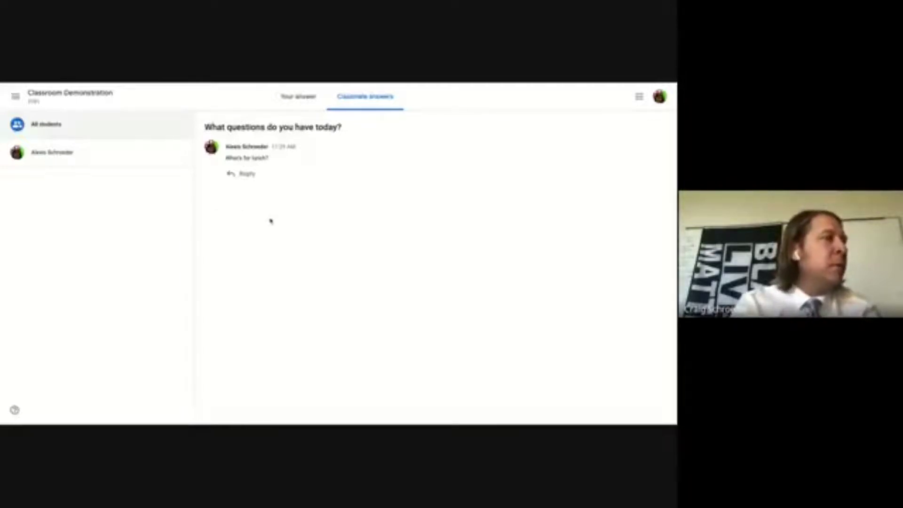
- Switch back to your own 'What's for lunch?' answer and click into Class comments
left_click(300, 102)
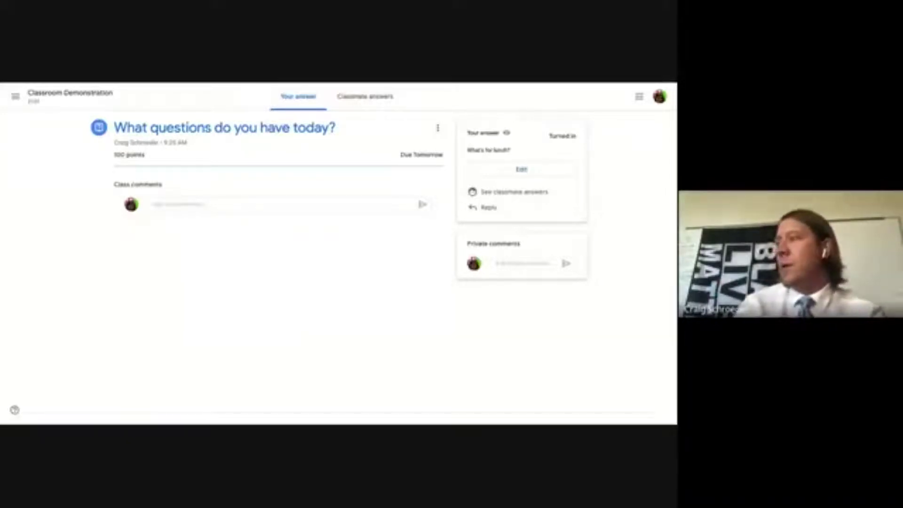
left_click(155, 205)
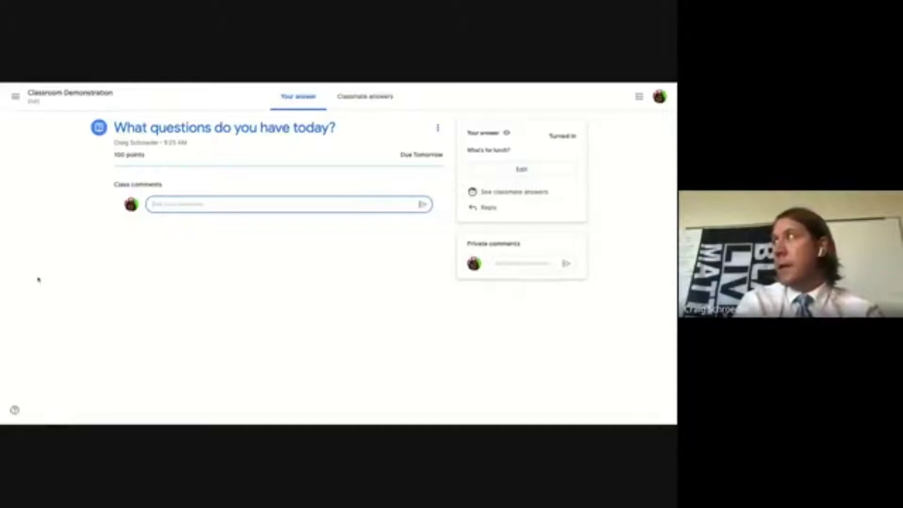
- Go to Classroom Demonstration's Classwork and open the Week 9: Assignment page
left_click(15, 96)
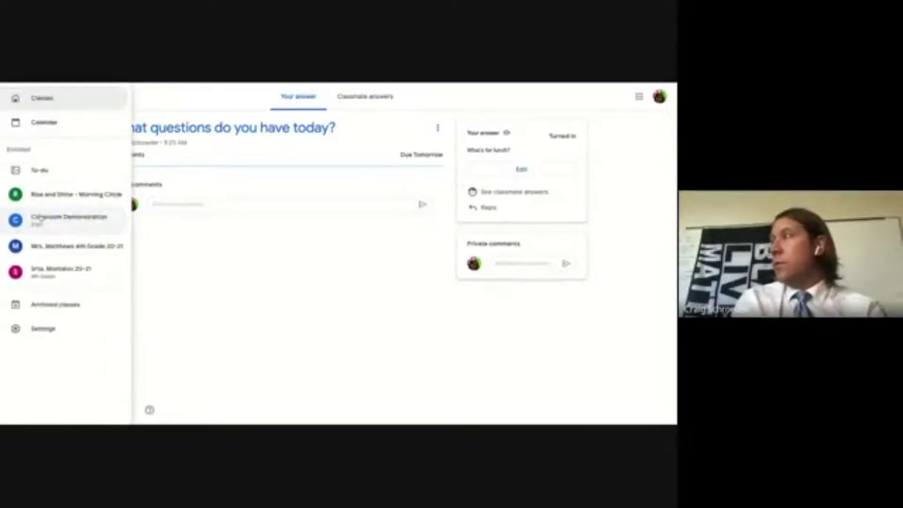
left_click(41, 217)
left_click(335, 97)
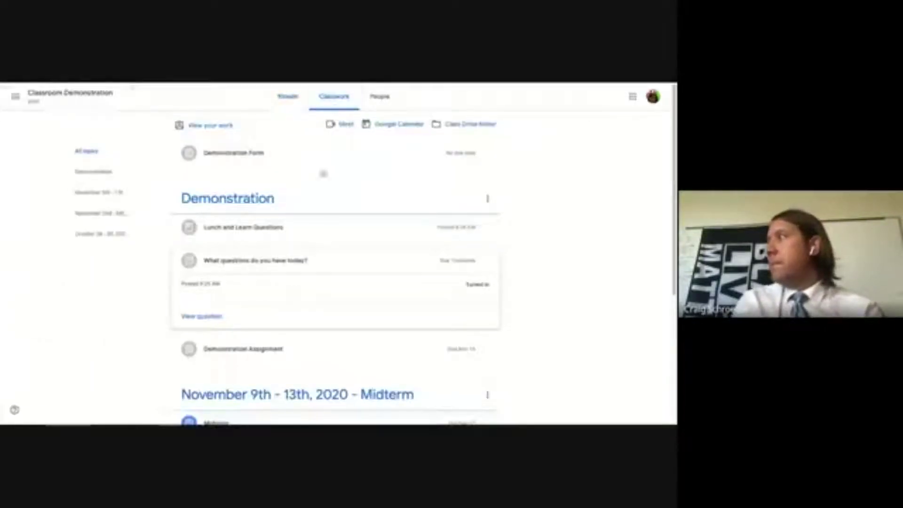
left_click(275, 261)
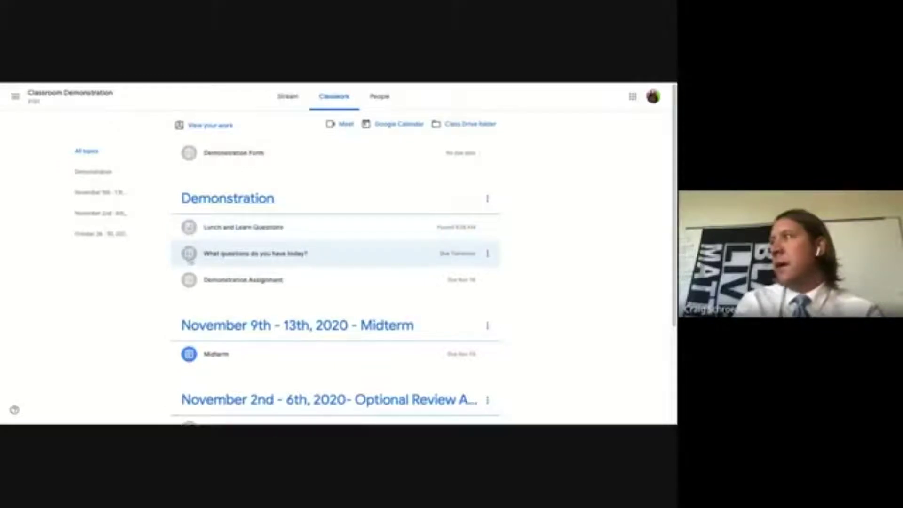
scroll(213, 296, "down", 3)
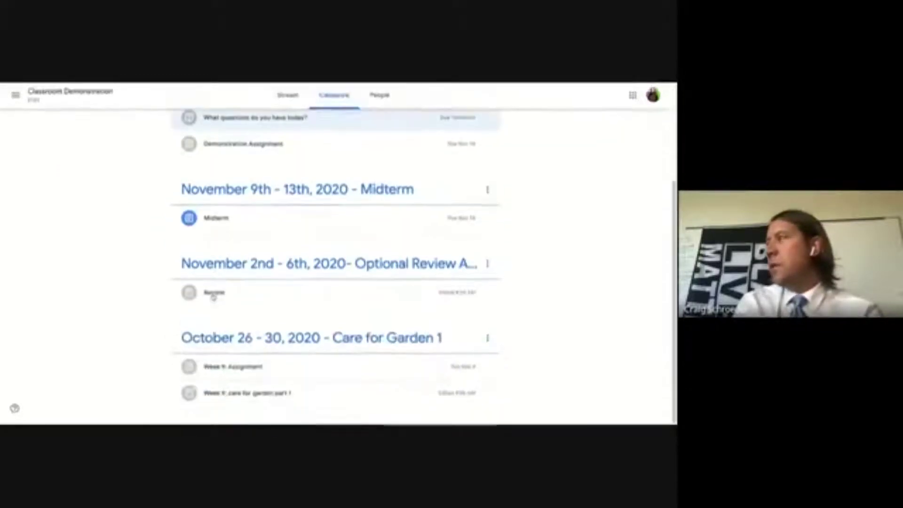
left_click(263, 368)
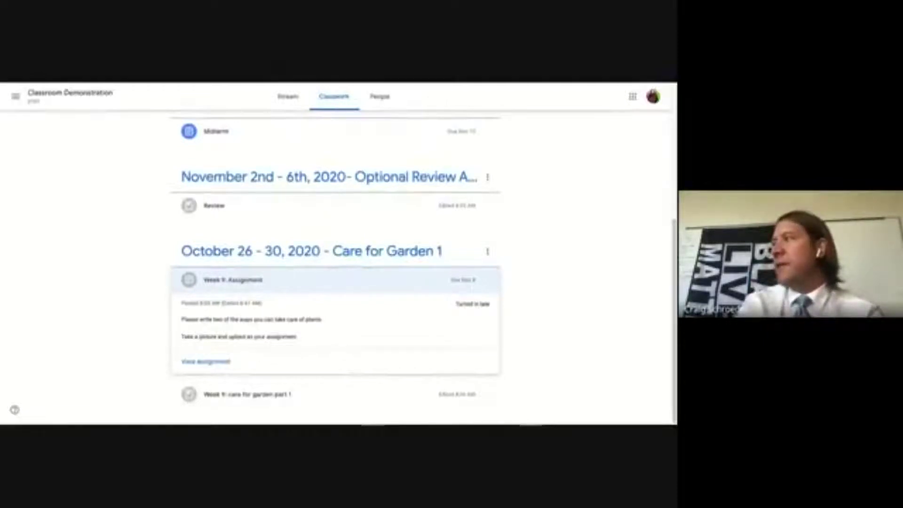
left_click(207, 362)
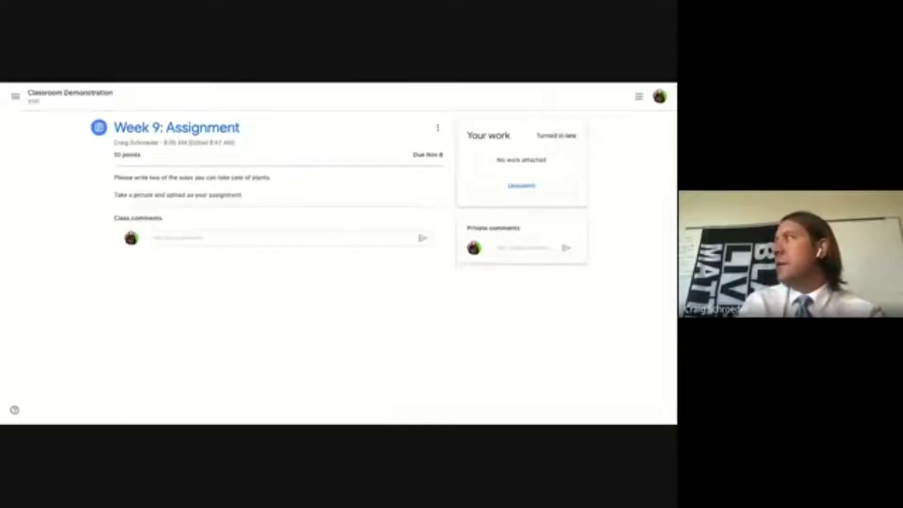
- Unsubmit Week 9: Assignment, then attach and open a new blank Google Doc
left_click(516, 186)
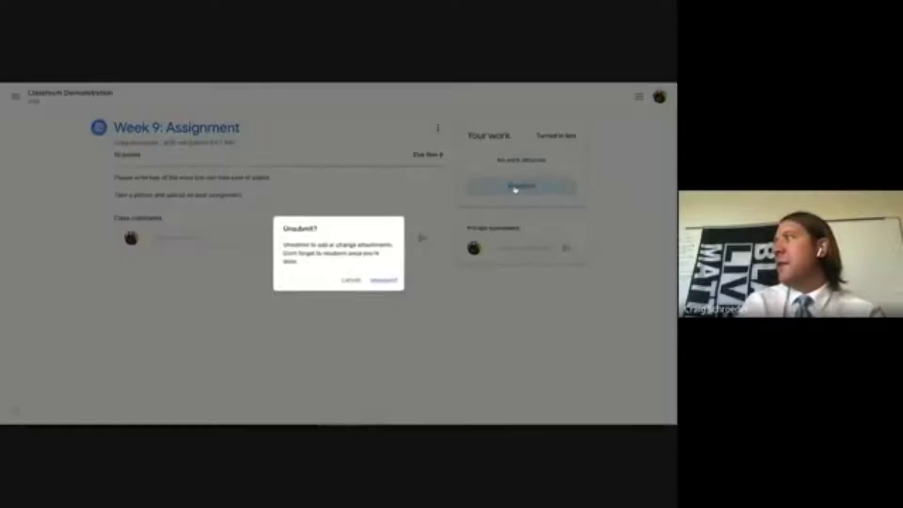
left_click(385, 281)
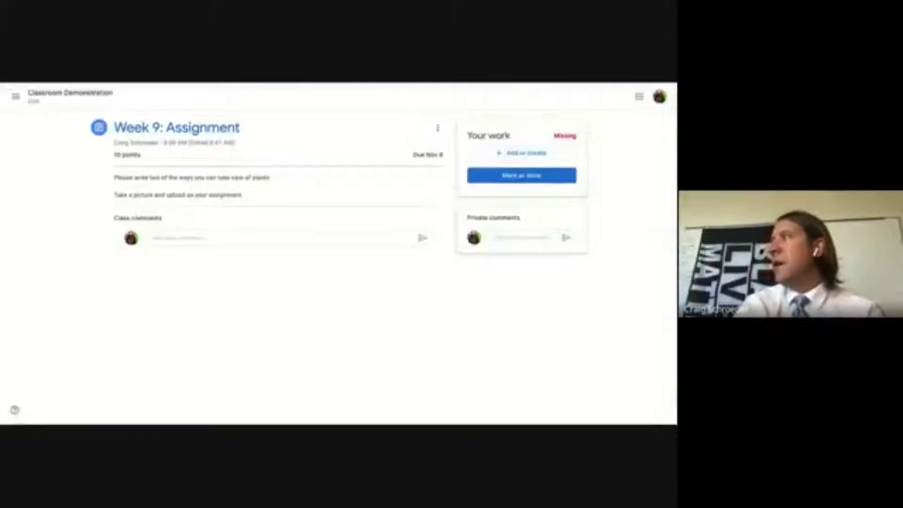
left_click(504, 153)
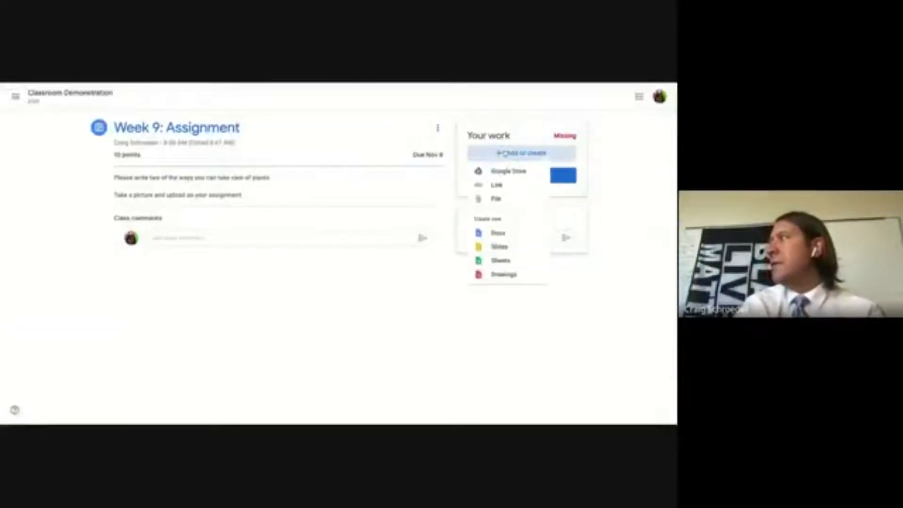
left_click(499, 234)
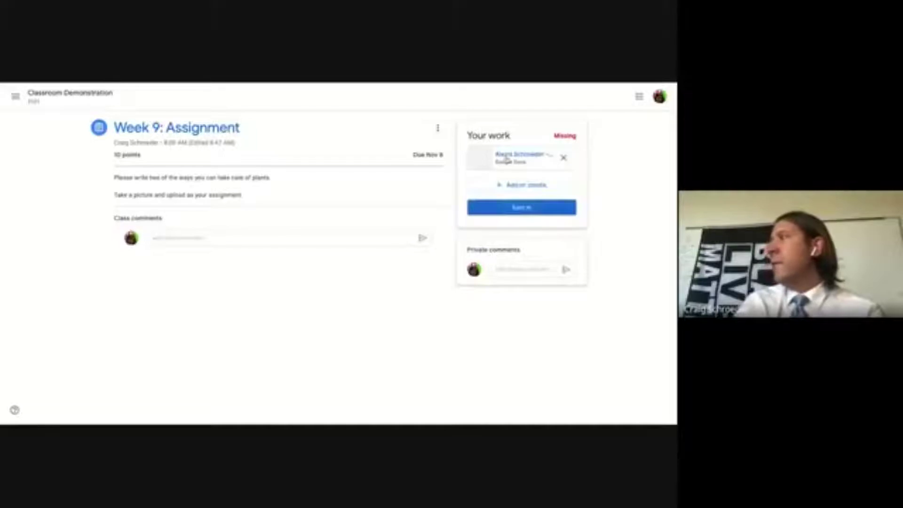
left_click(506, 160)
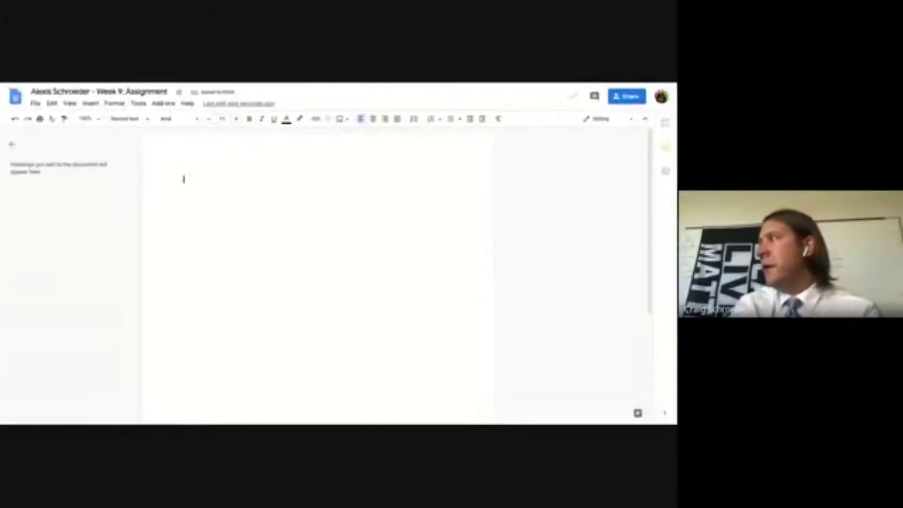
- Write 'Water them and make sure they have sunlight.' in the doc and return to Classroom
type("W")
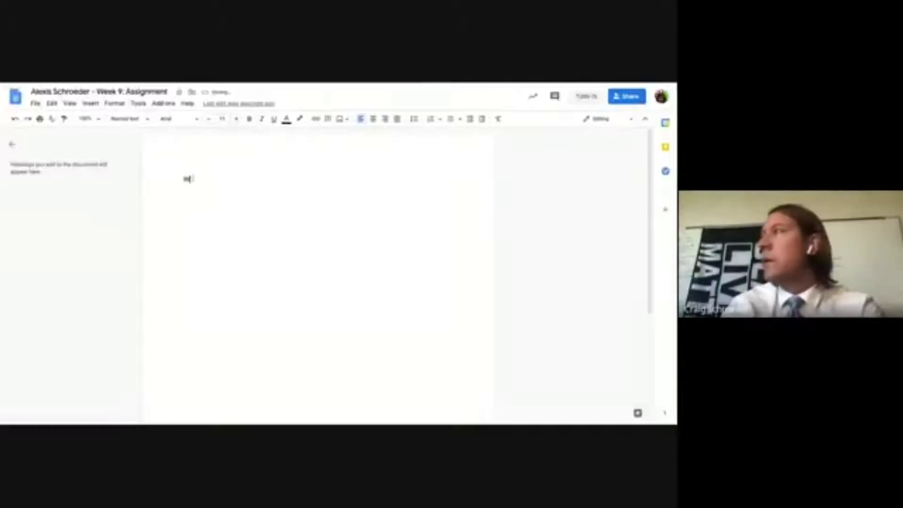
type("ater them and")
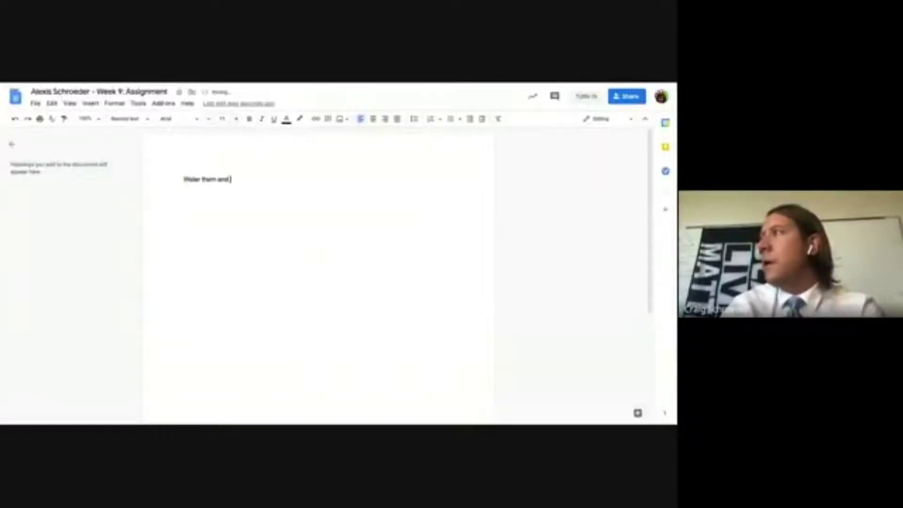
type(" make sure they hav")
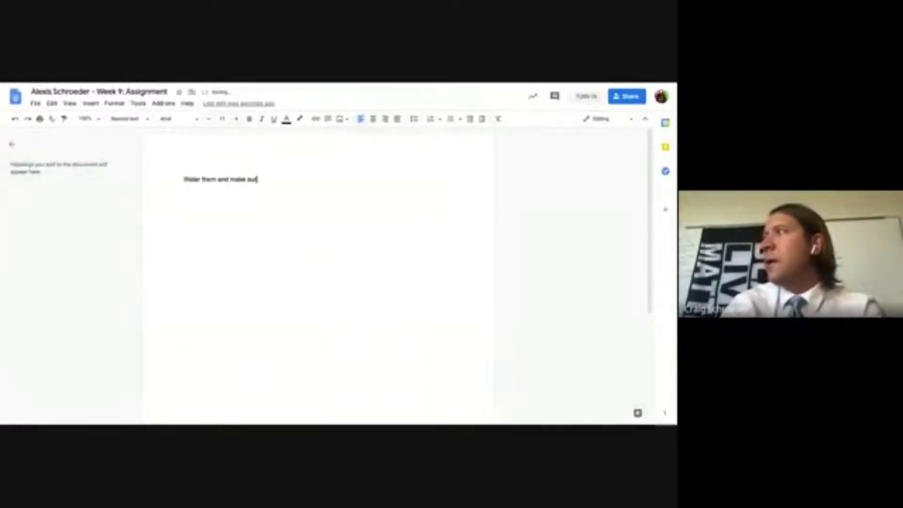
type("e su")
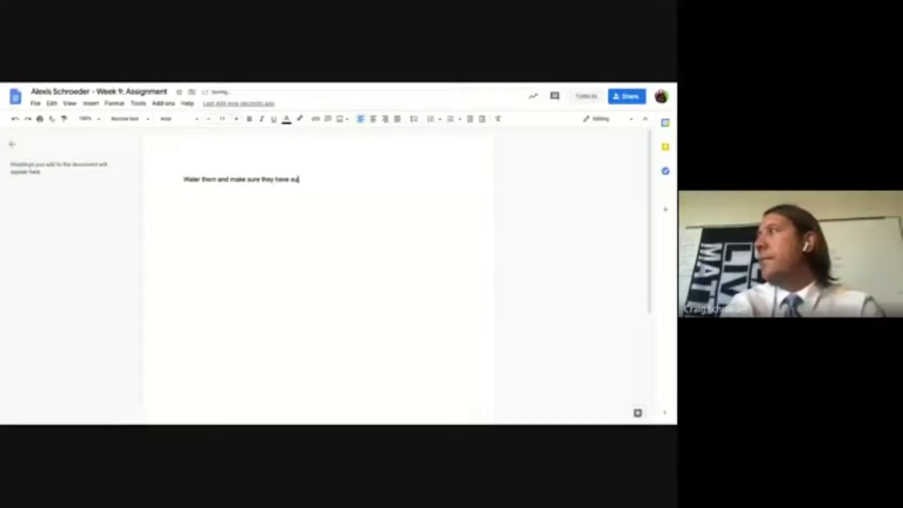
type("nlight.")
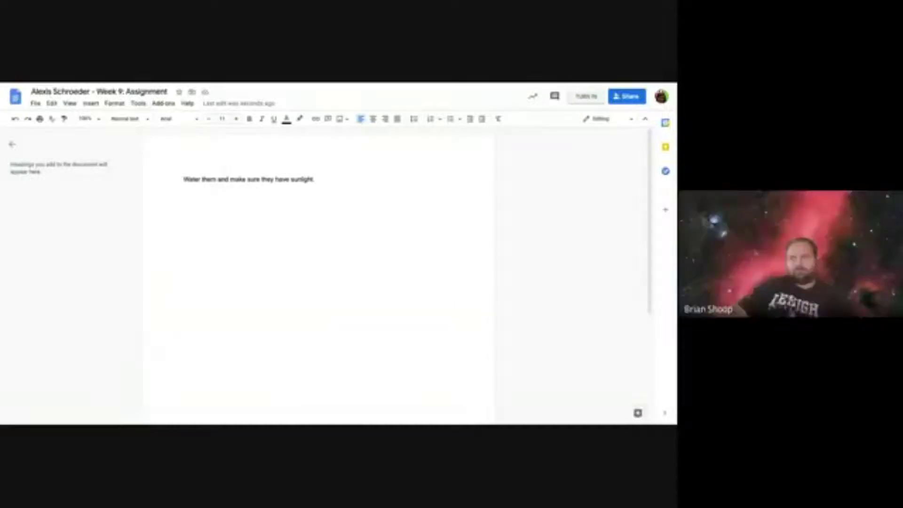
key("ctrl+Tab")
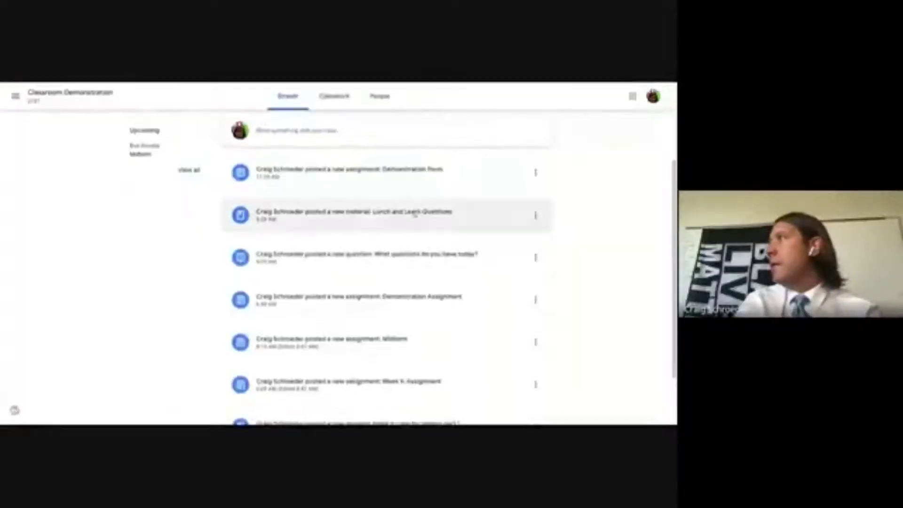
- Scroll through the class Stream, then view the People page listing the teacher
scroll(409, 219, "up", 2)
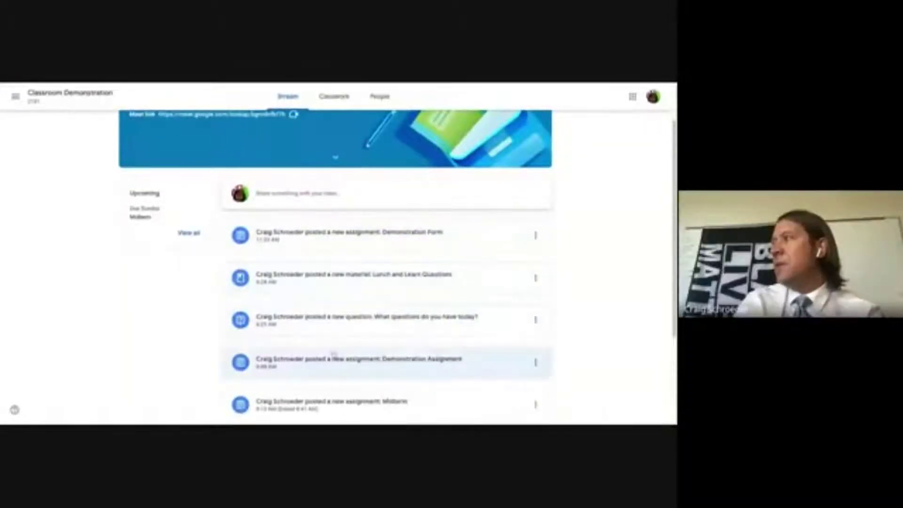
scroll(332, 351, "down", 3)
scroll(329, 202, "up", 3)
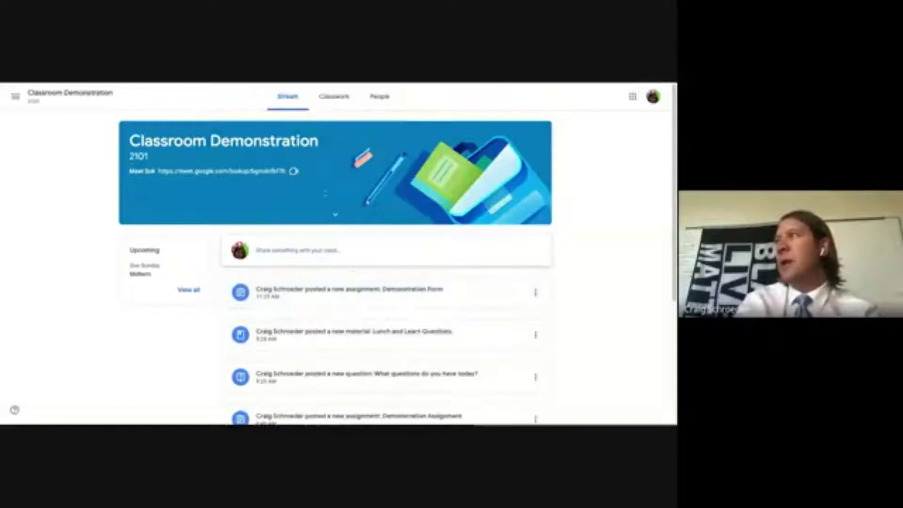
left_click(379, 96)
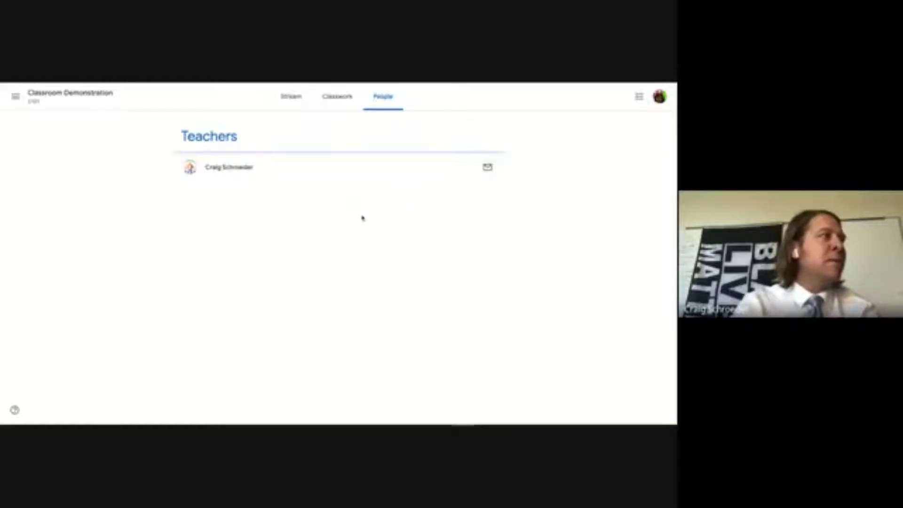
- Move from Stream through Classwork to the People page showing teachers and one student
left_click(297, 104)
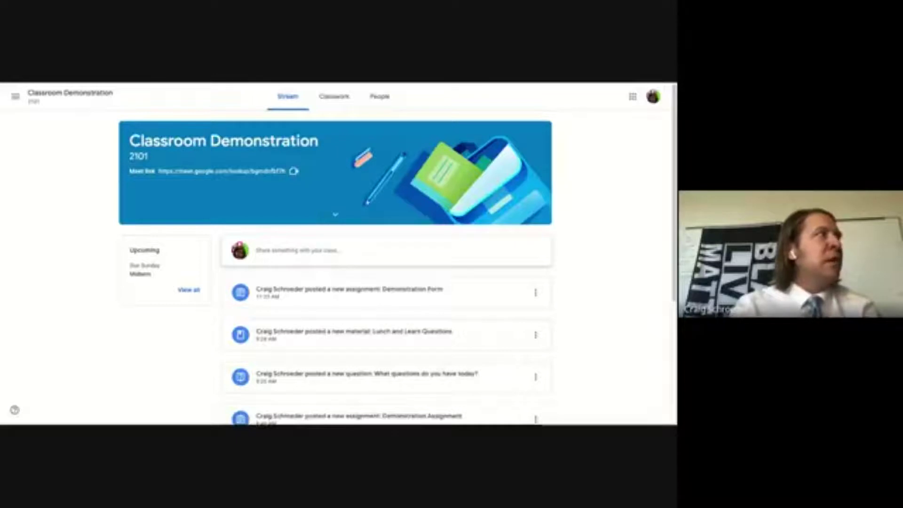
left_click(334, 96)
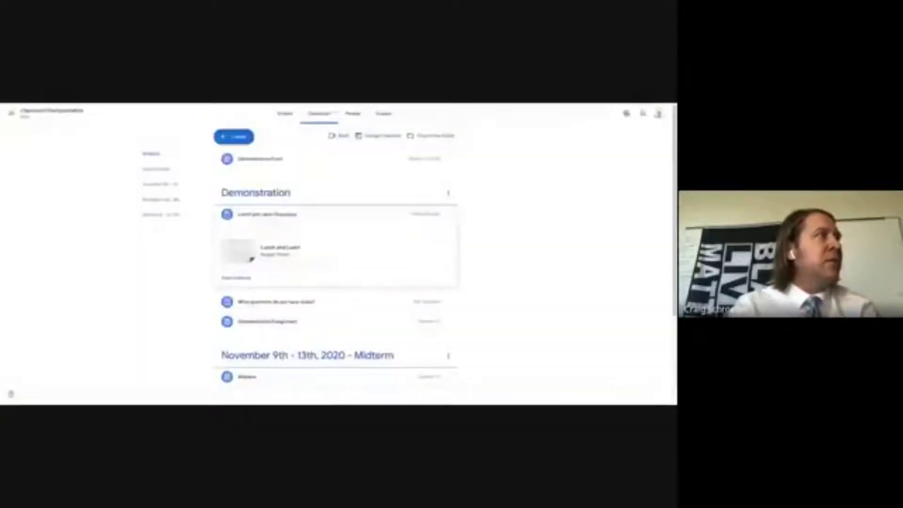
left_click(352, 116)
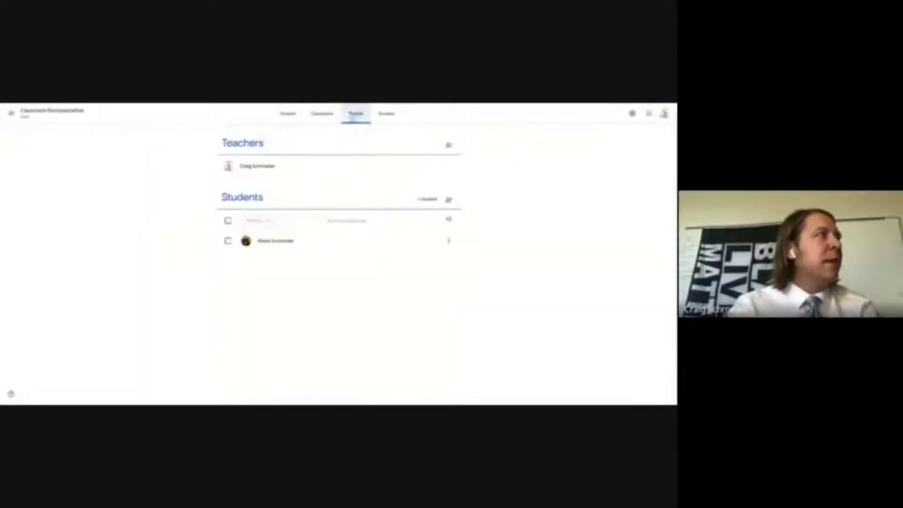
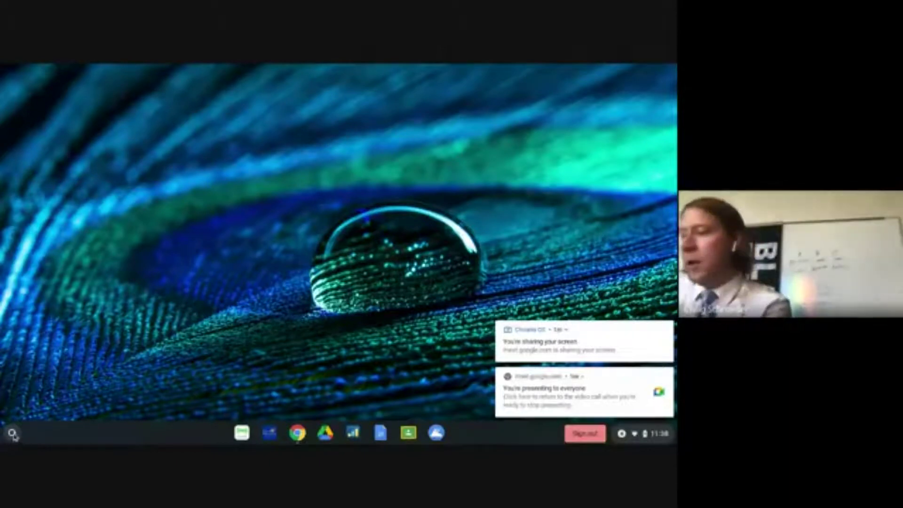
- Open the launcher from the shelf and expand it to the full app grid
left_click(11, 433)
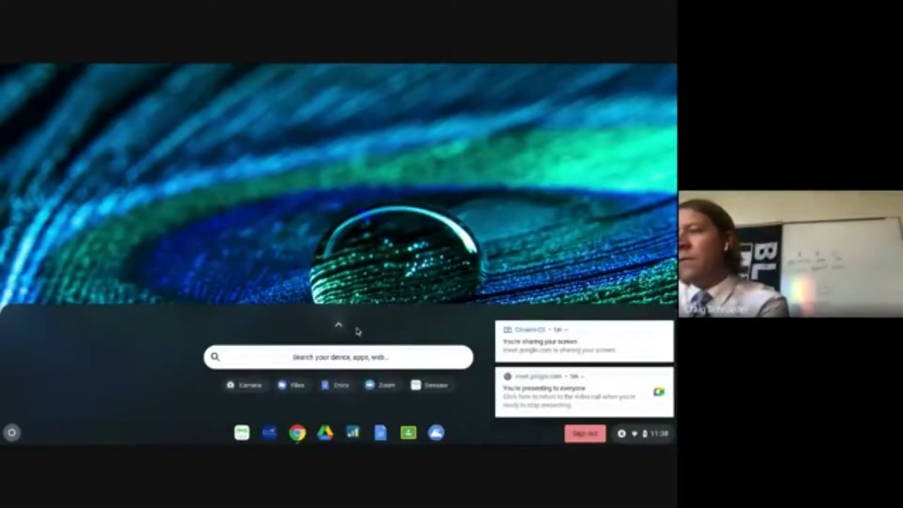
left_click(342, 328)
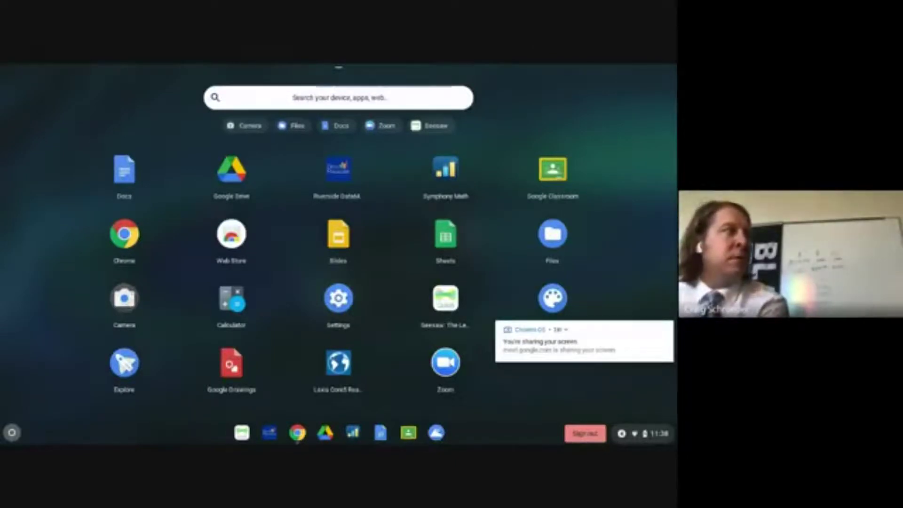
- Launch Camera and take a webcam photo in Photo mode
left_click(127, 308)
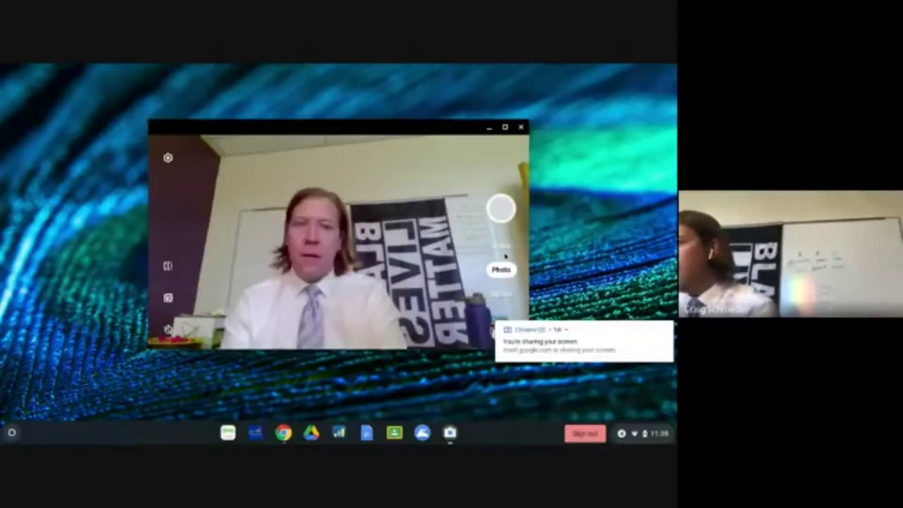
left_click(503, 253)
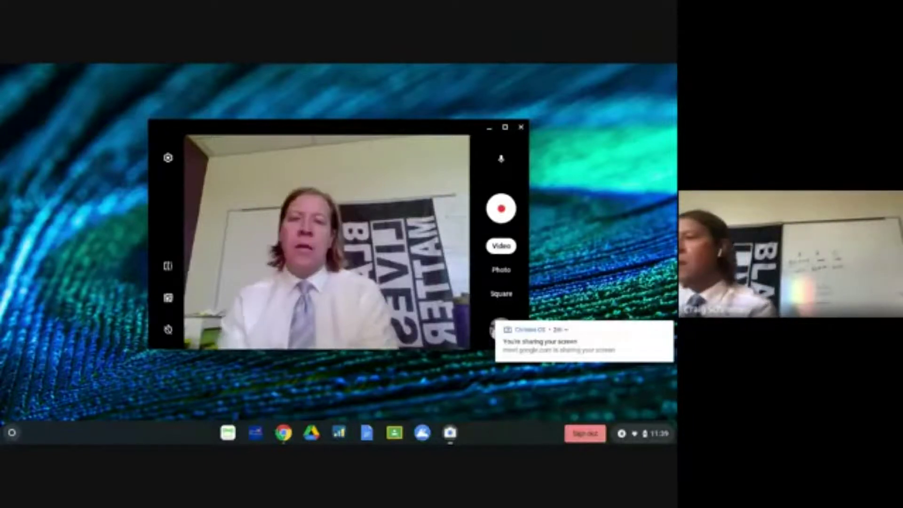
left_click(500, 270)
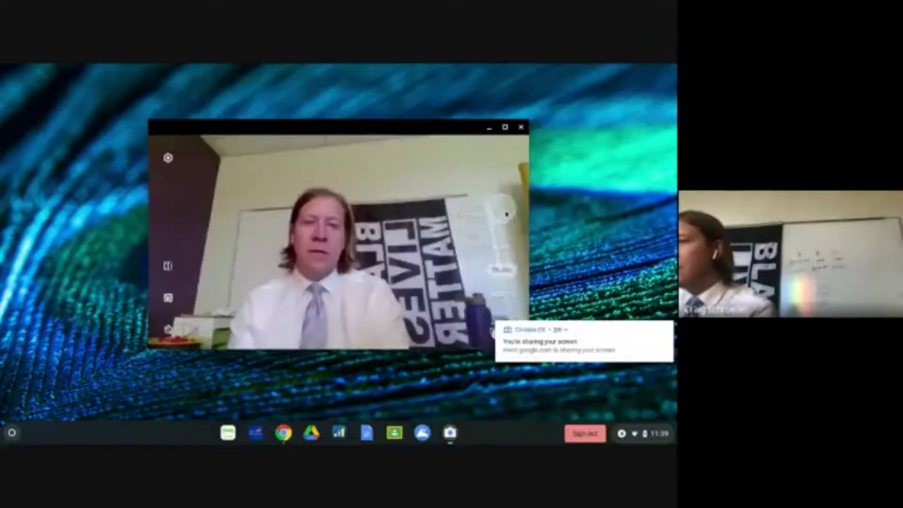
left_click(502, 210)
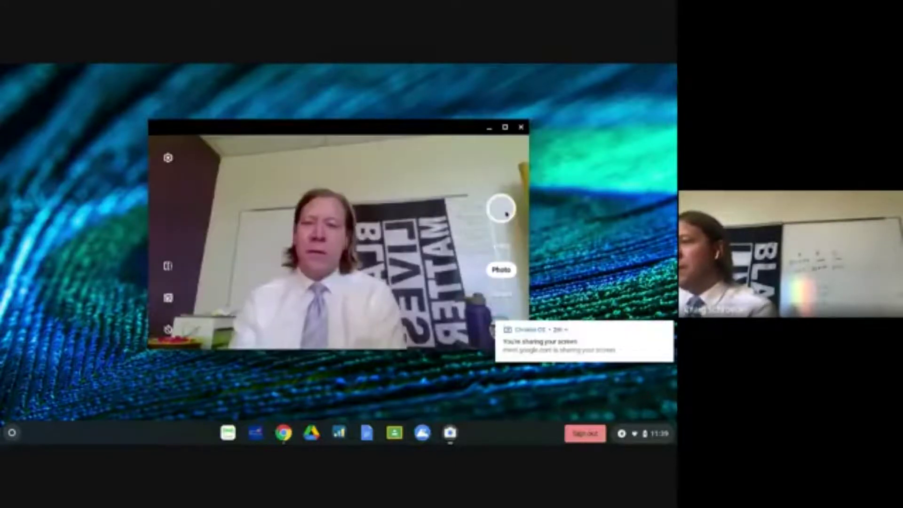
- Dismiss the screen-sharing notification and open the new photo in the gallery viewer
left_click(611, 324)
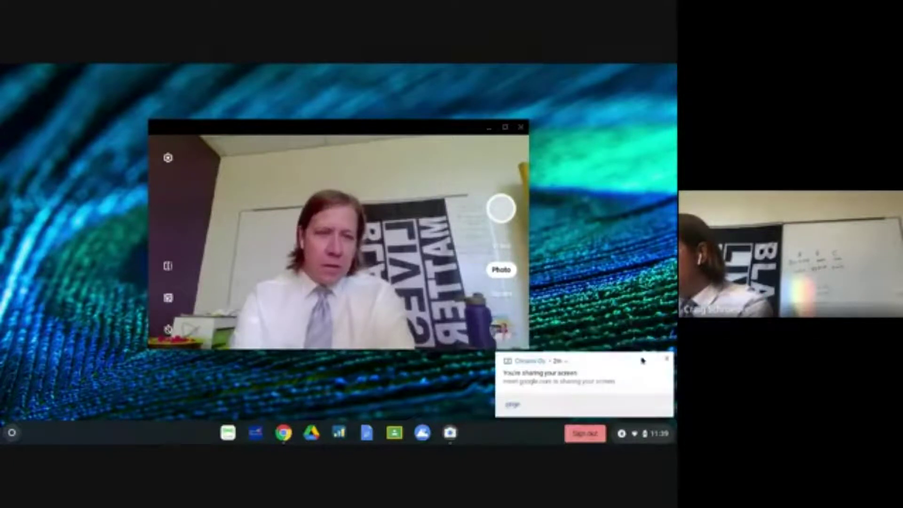
left_click(667, 359)
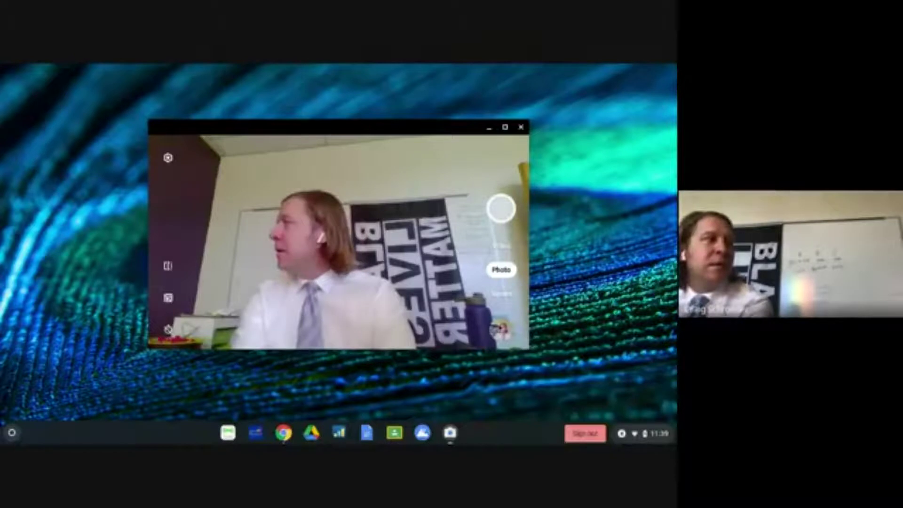
left_click(506, 334)
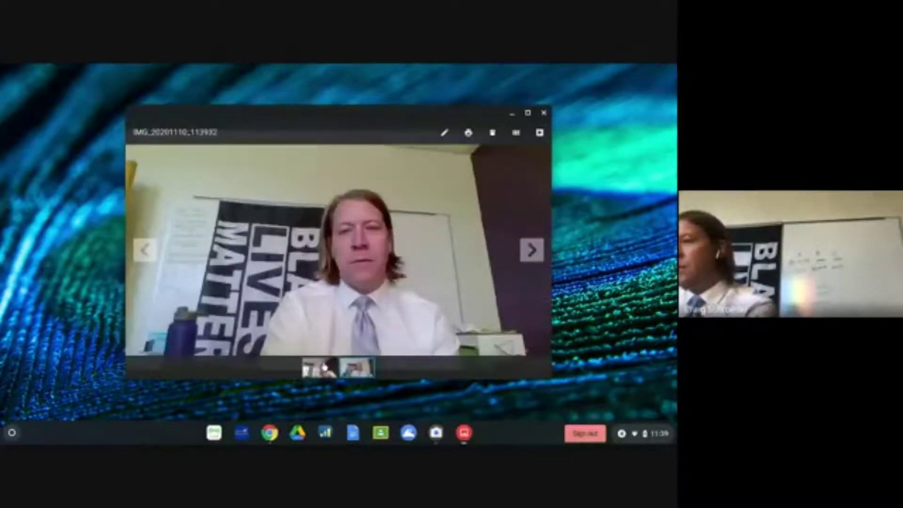
- Crop IMG_20201110_113932 in the Gallery editor, apply it, and close the viewer
left_click(327, 367)
left_click(347, 369)
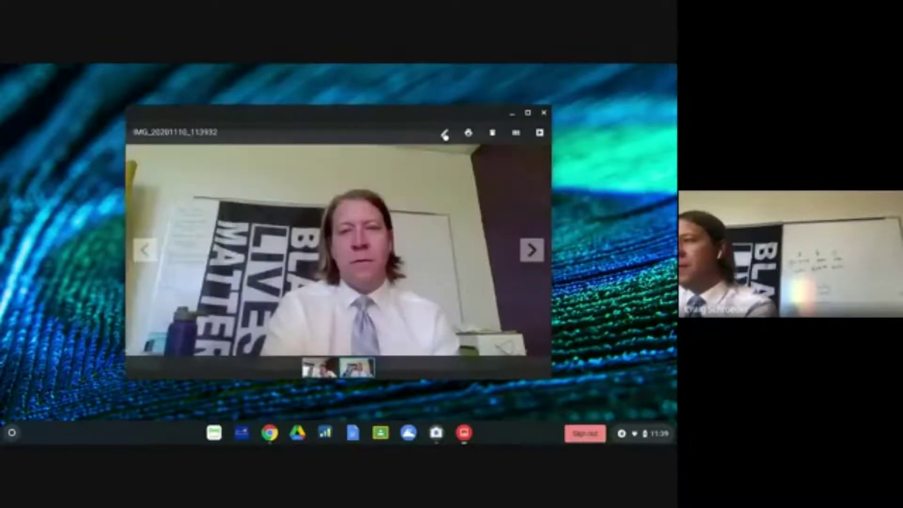
left_click(445, 134)
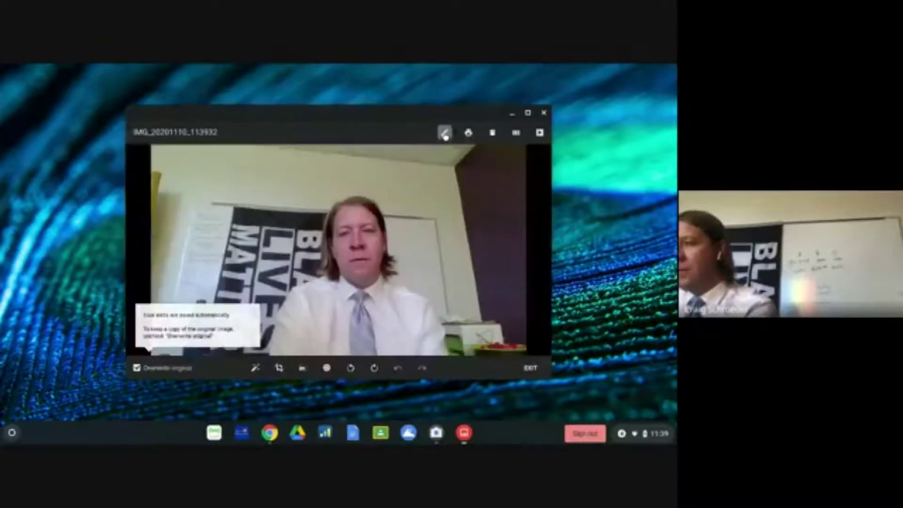
left_click(277, 369)
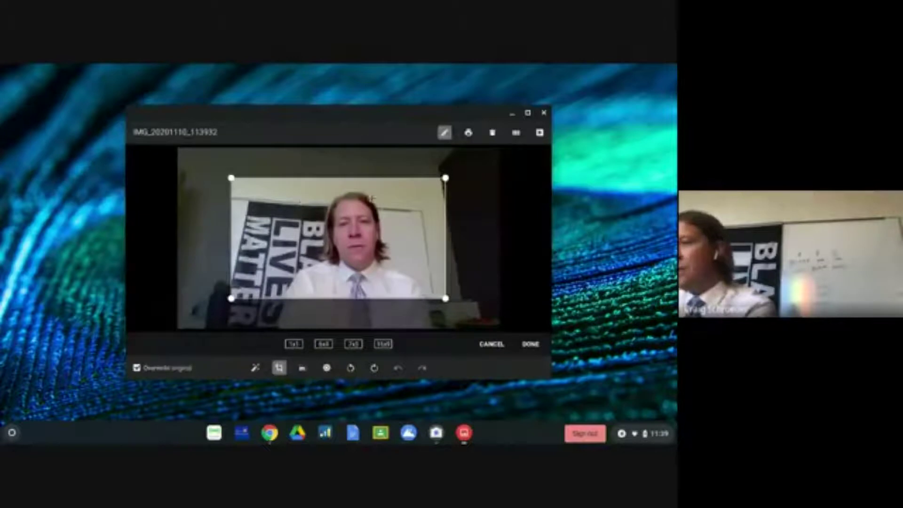
left_click(530, 344)
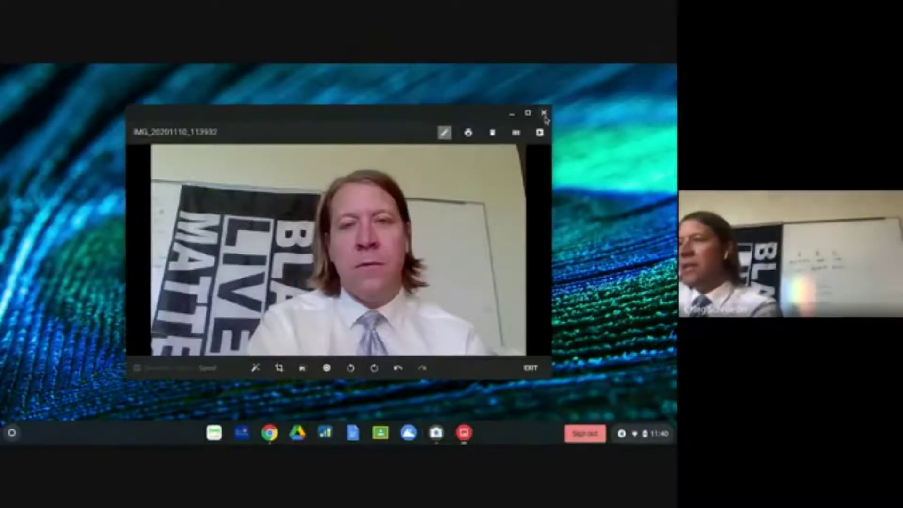
left_click(544, 114)
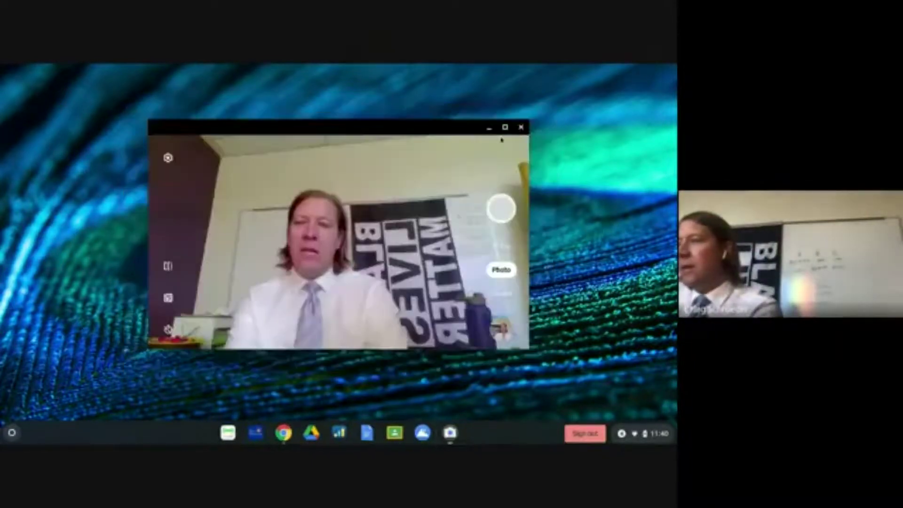
- Close Camera, launch Files, and select IMG_20201110_113932.jpg in Downloads
left_click(522, 128)
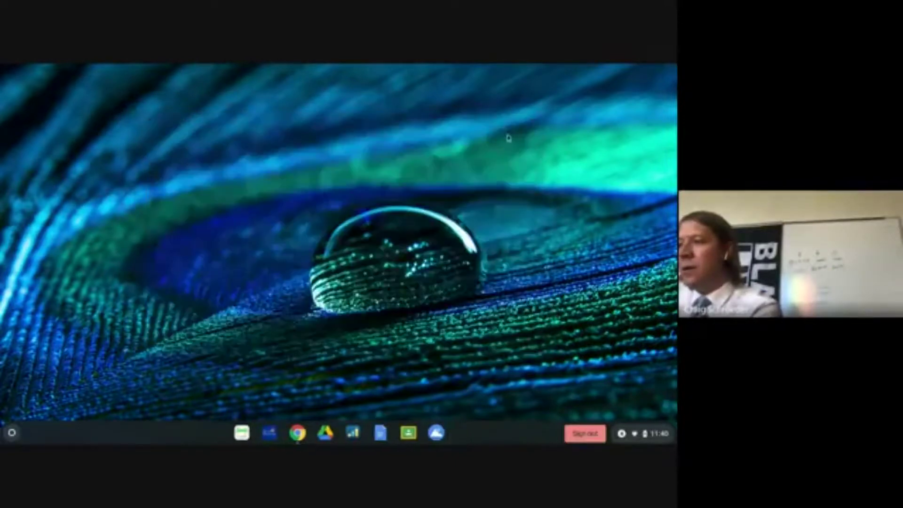
left_click(11, 433)
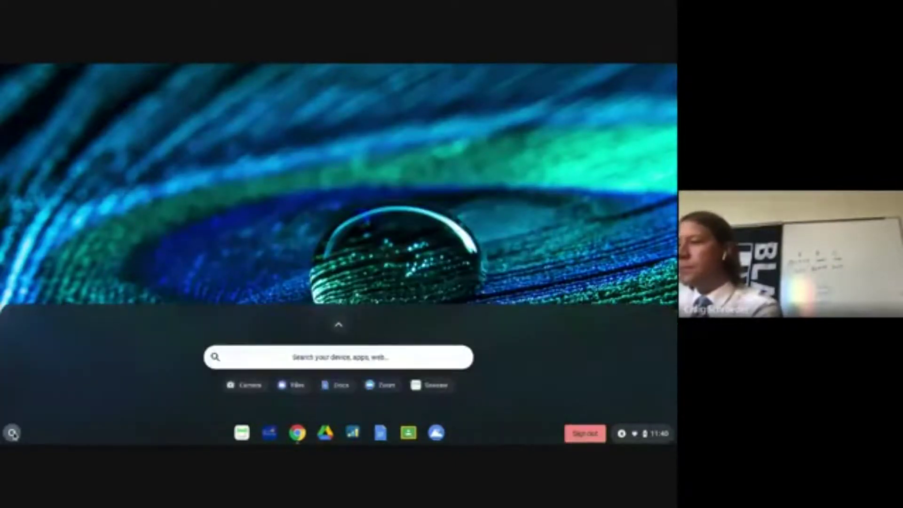
left_click(339, 326)
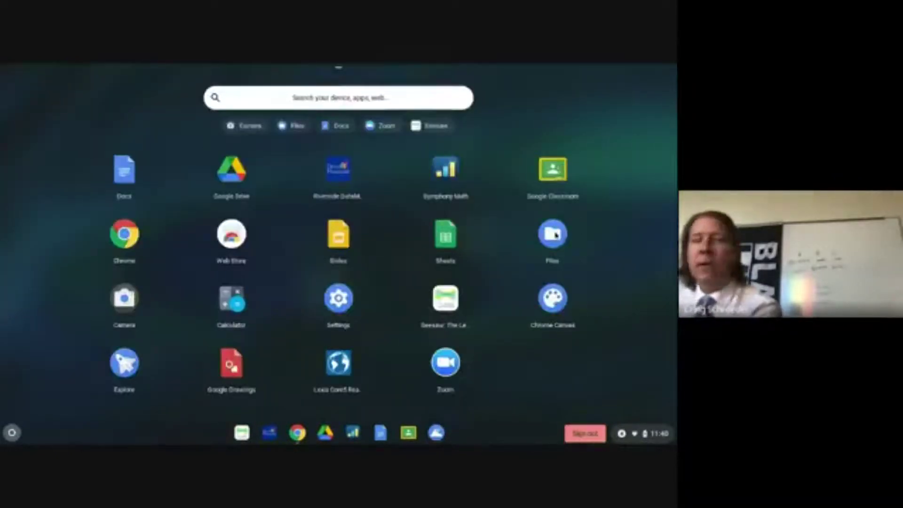
left_click(553, 234)
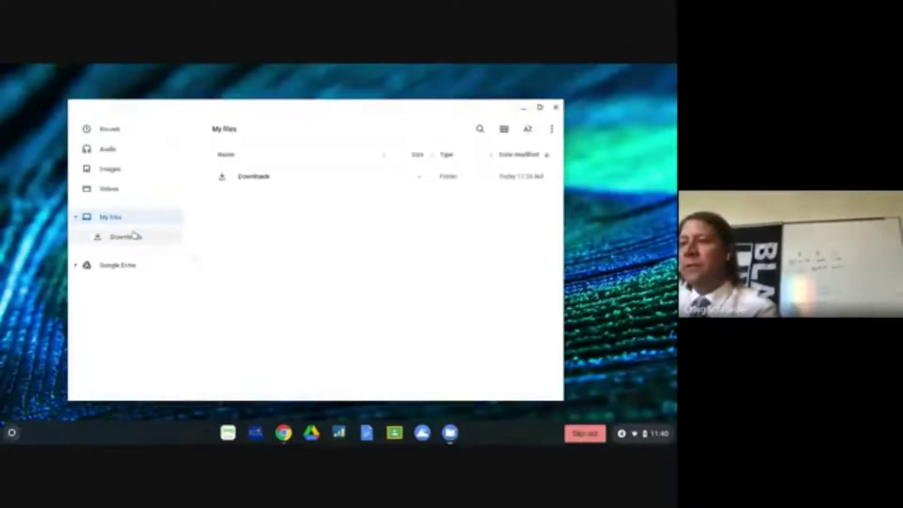
left_click(126, 237)
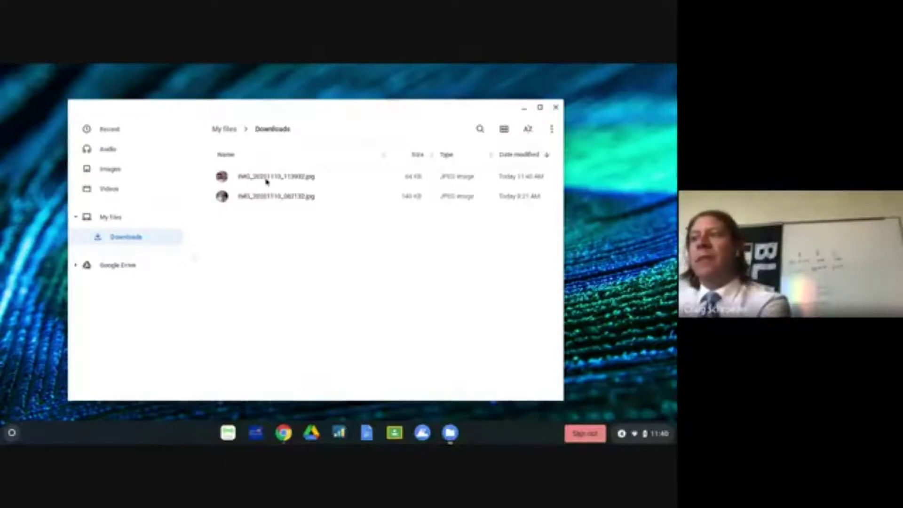
left_click(277, 182)
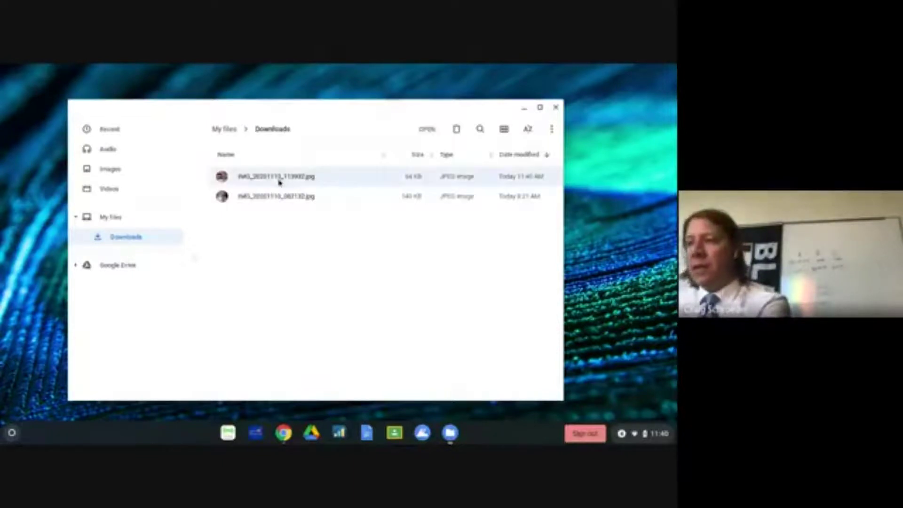
- Drag IMG_20201110_113932.jpg onto Google Drive's My Drive to copy it, then close Files
left_click_drag(233, 191, 141, 304)
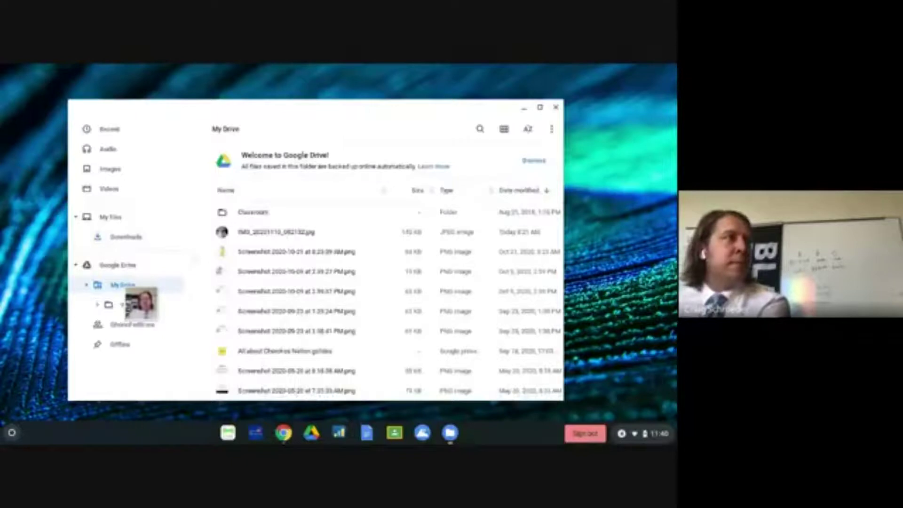
left_click_drag(137, 286, 139, 286)
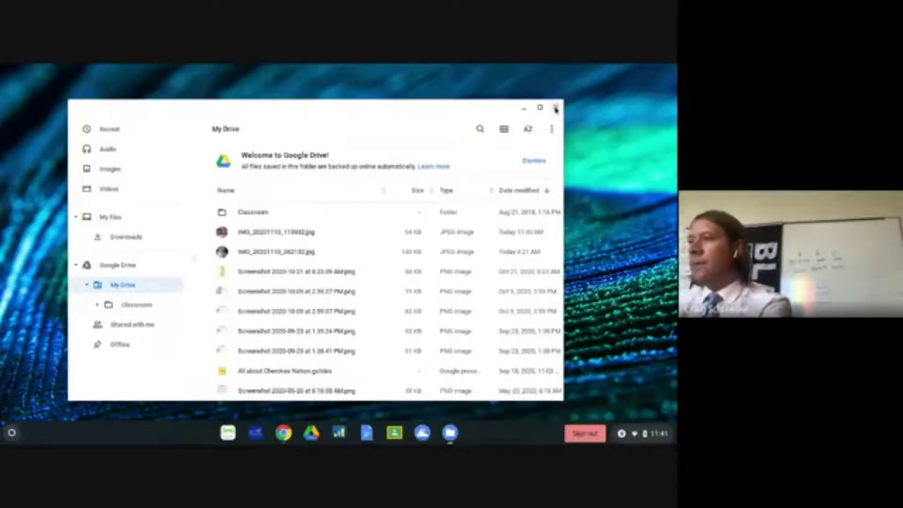
left_click(555, 109)
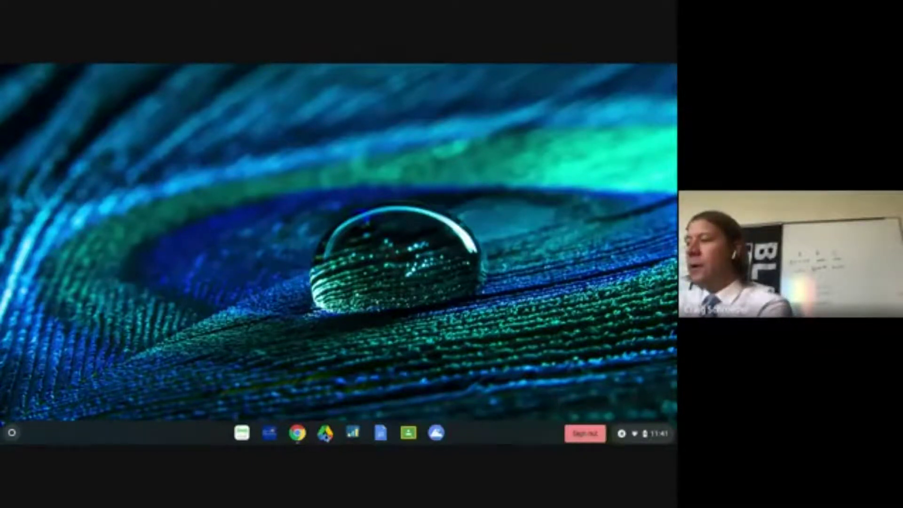
- Bring Chrome forward and load the Classes bookmark in a new tab
left_click(297, 433)
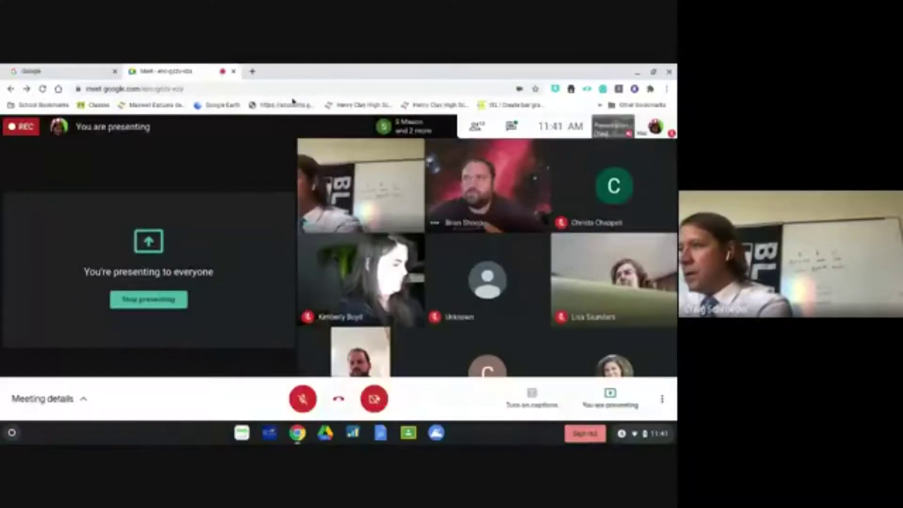
left_click(252, 71)
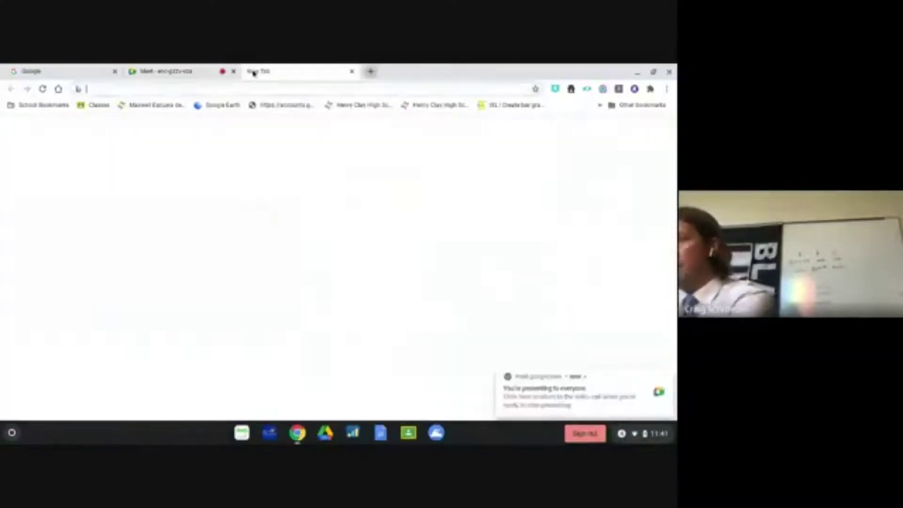
left_click(94, 110)
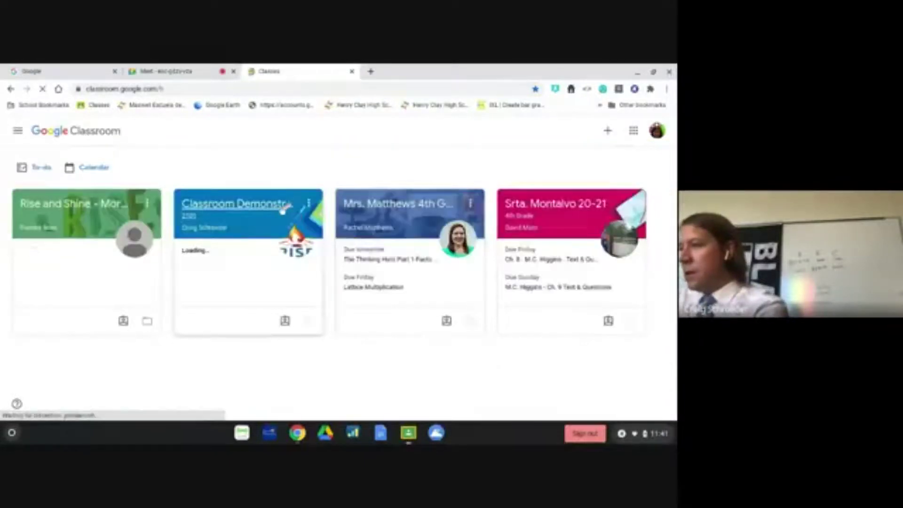
- Go to Classroom Demonstration's Classwork and open the Demonstration Assignment page
left_click(267, 211)
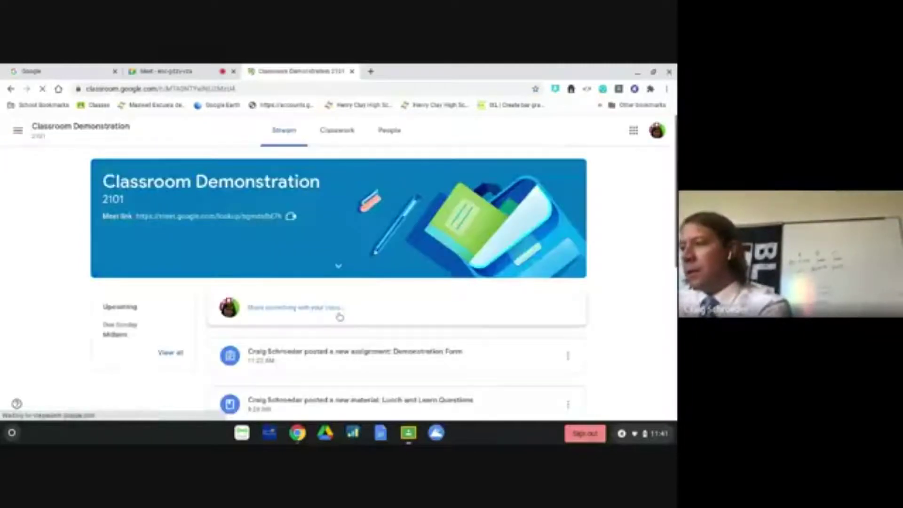
left_click(335, 129)
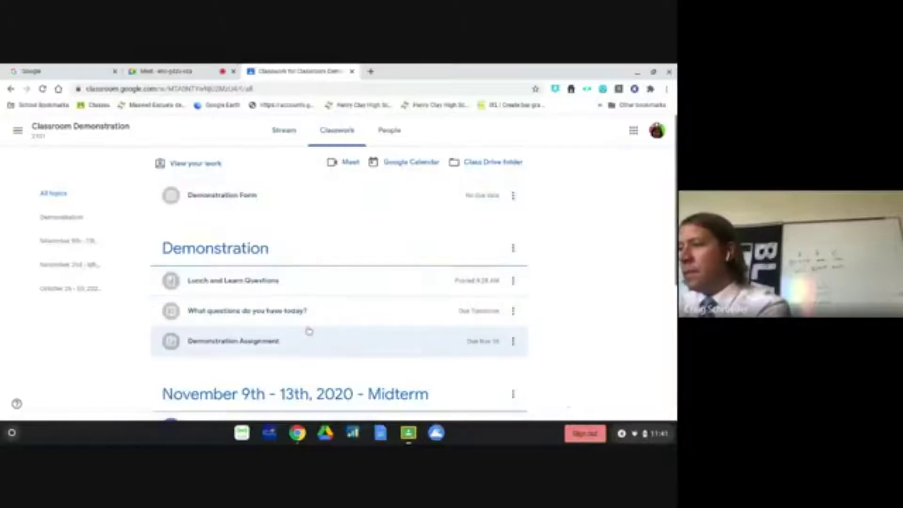
left_click(307, 342)
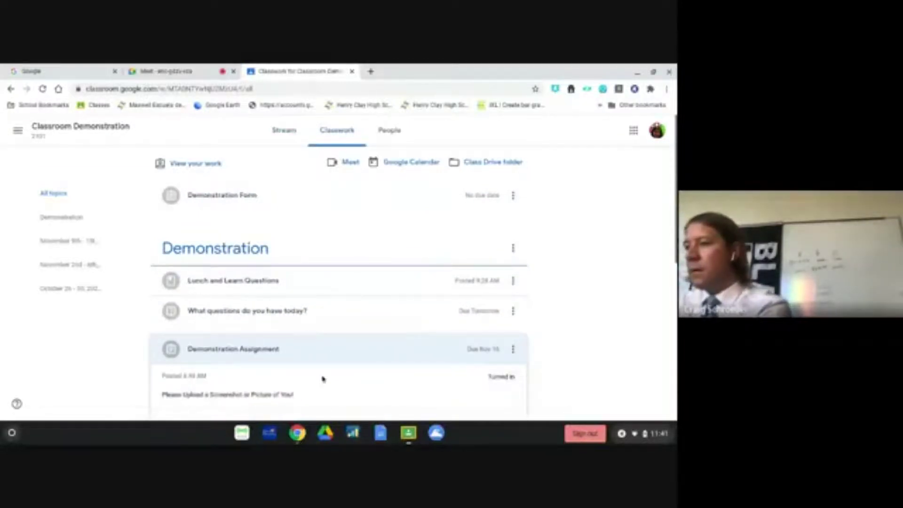
scroll(302, 400, "down", 2)
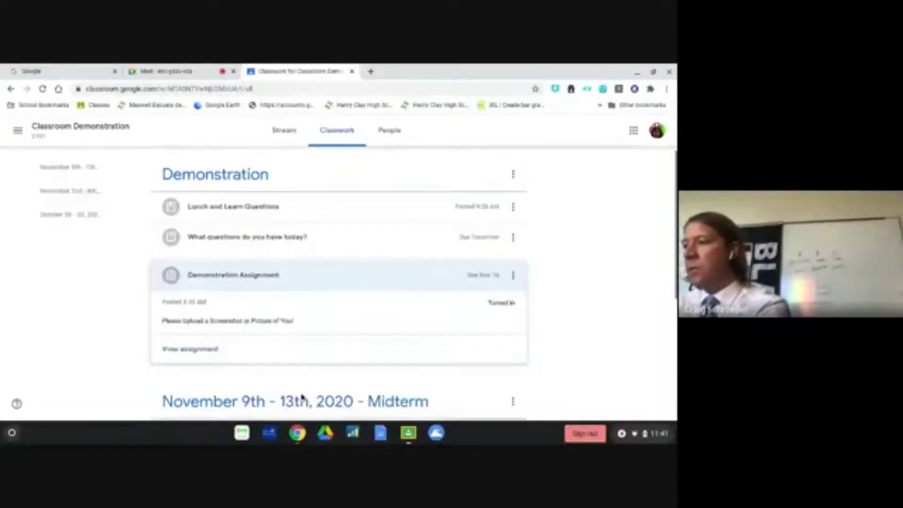
left_click(208, 339)
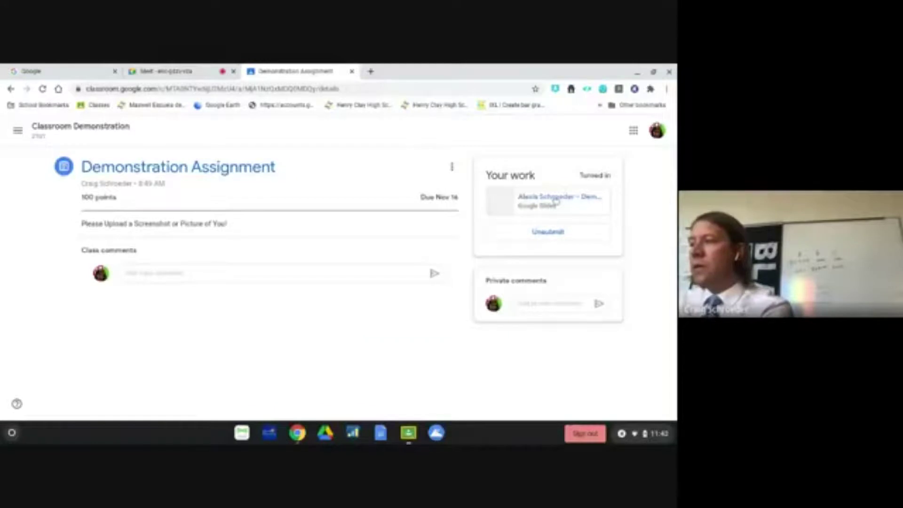
- Unsubmit the assignment, remove the old Slides attachment, and choose Add from Google Drive
left_click(544, 232)
left_click(395, 298)
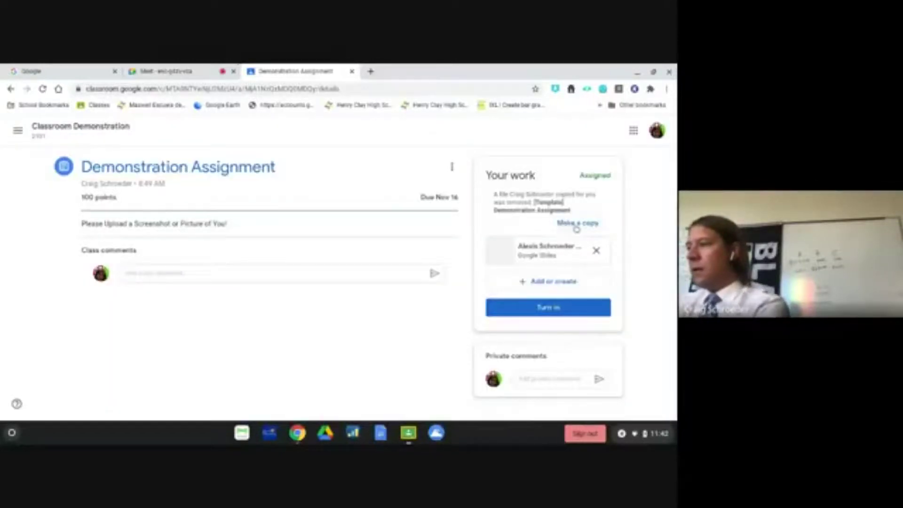
left_click(596, 251)
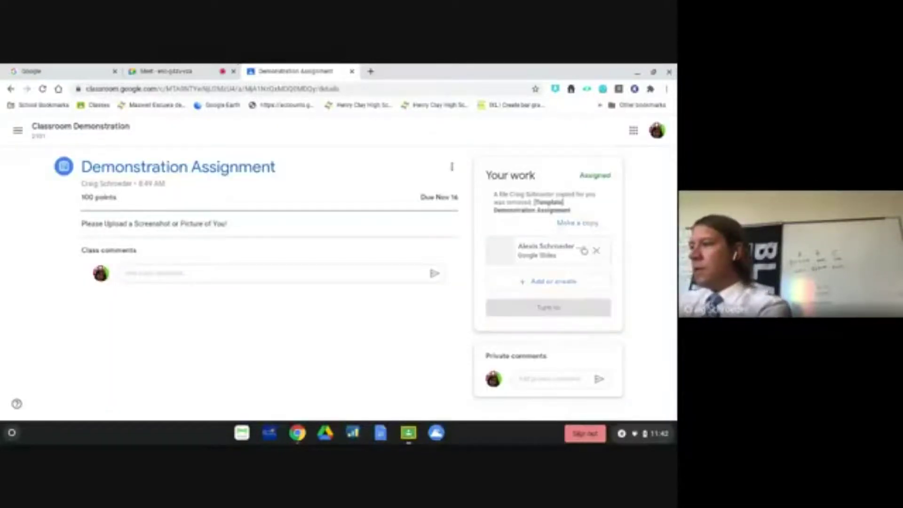
left_click(541, 246)
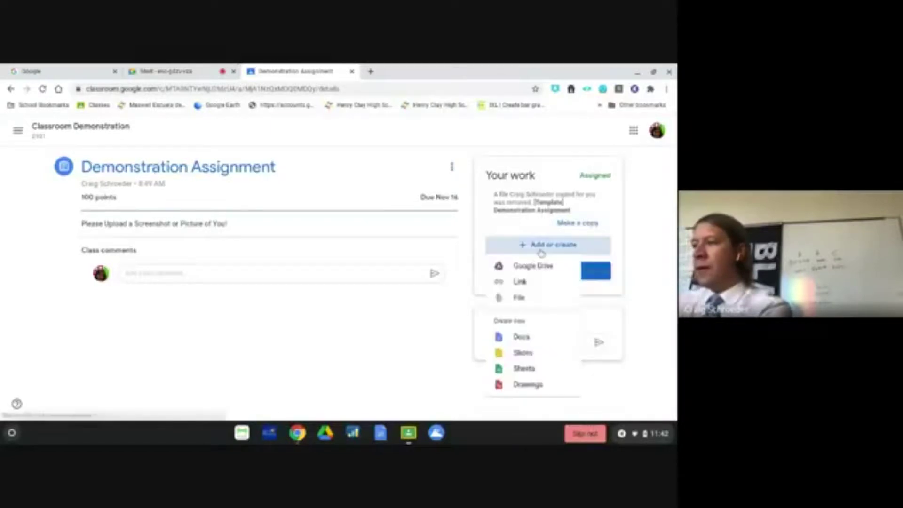
left_click(520, 266)
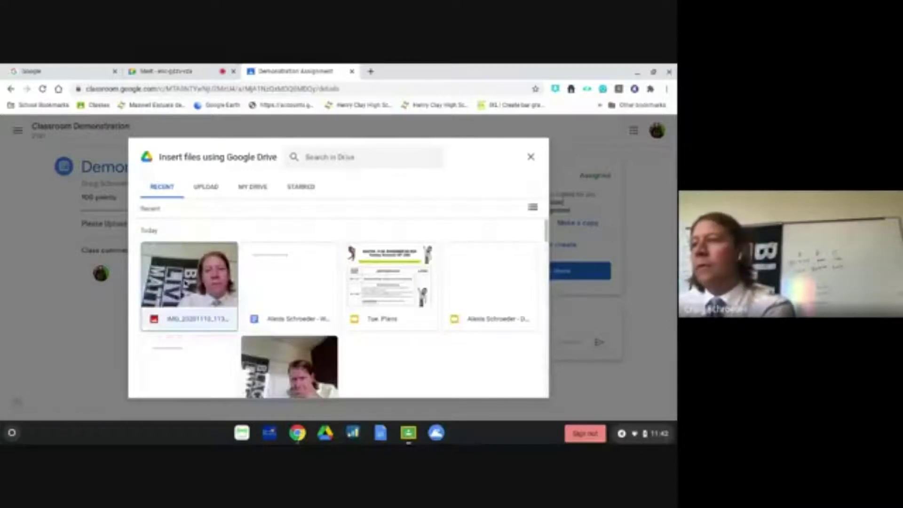
- Insert IMG_20201110_113932 from Drive's Recent files and turn in the assignment
left_click(186, 284)
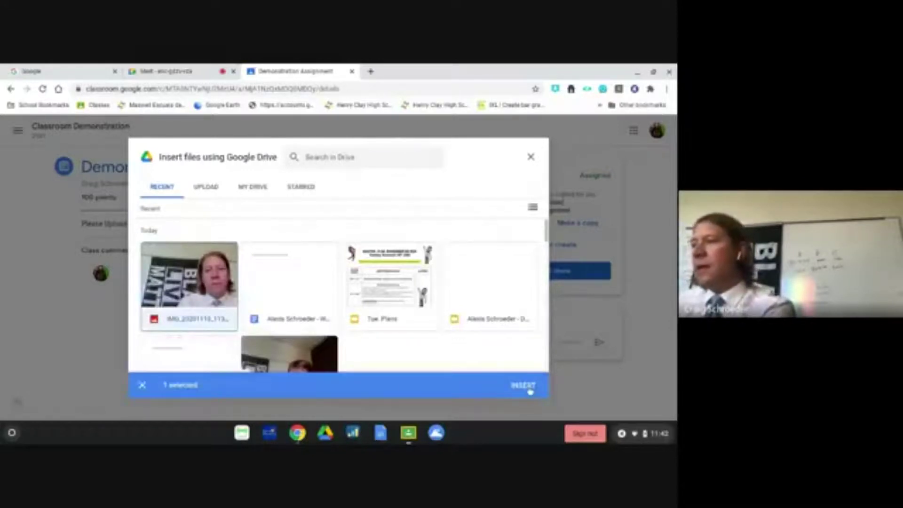
left_click(530, 390)
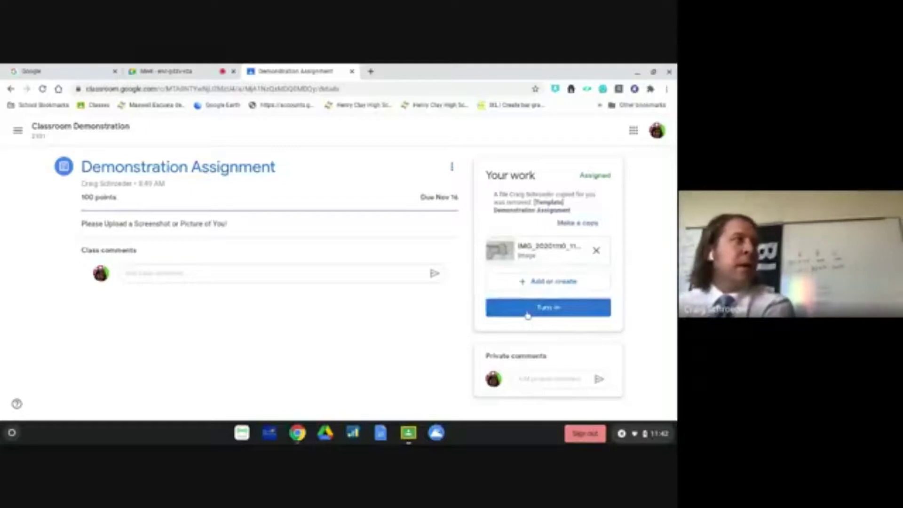
left_click(527, 311)
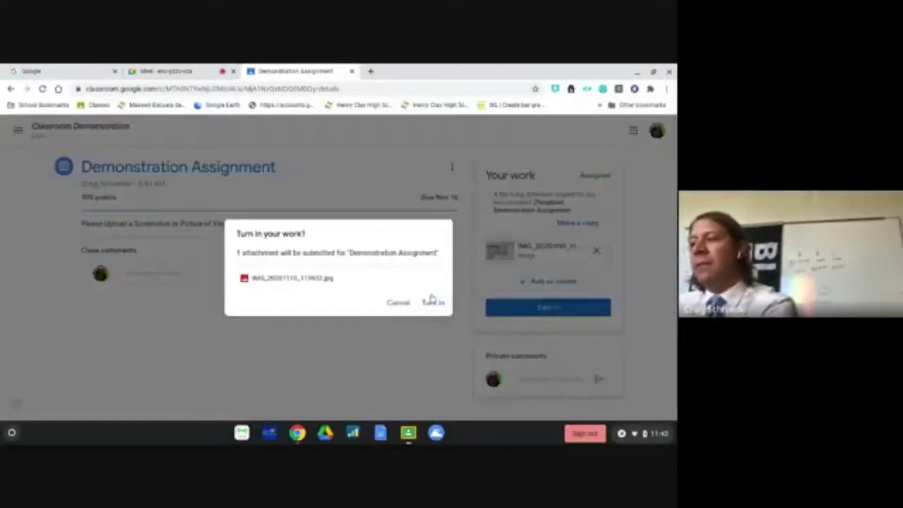
left_click(431, 304)
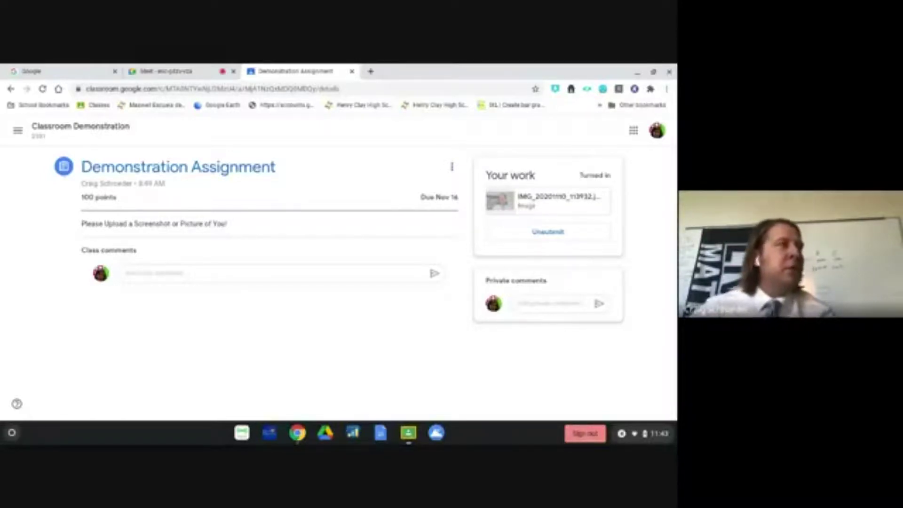
- Return to the assignment tab, then go to drive.google.com by typing 'dr' in the address bar
left_click(181, 70)
left_click(292, 71)
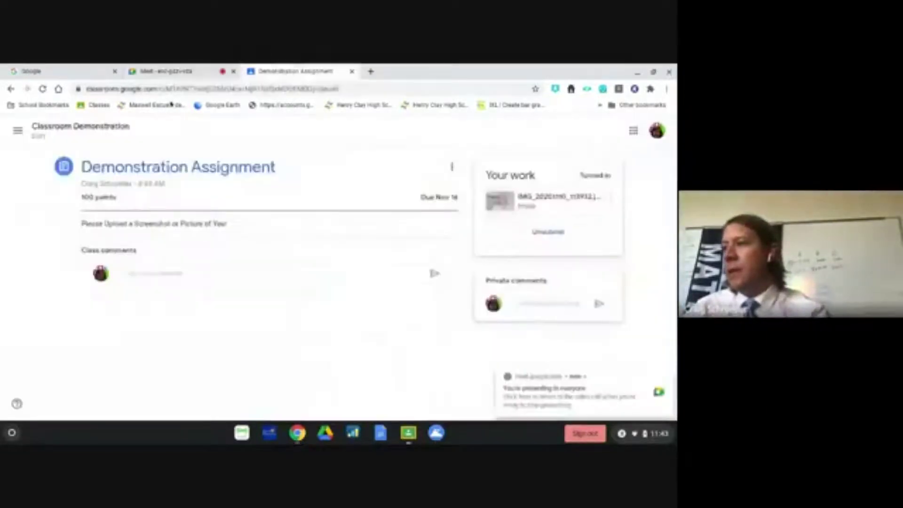
left_click(19, 131)
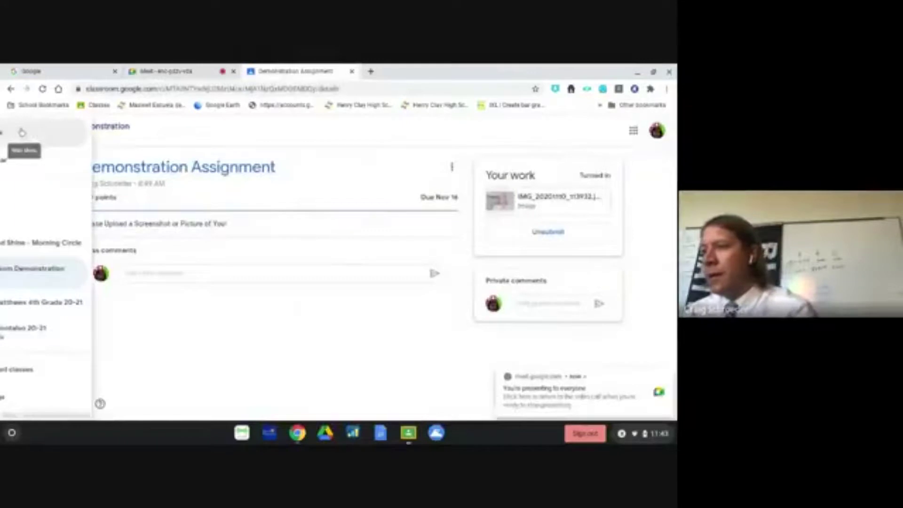
left_click(132, 88)
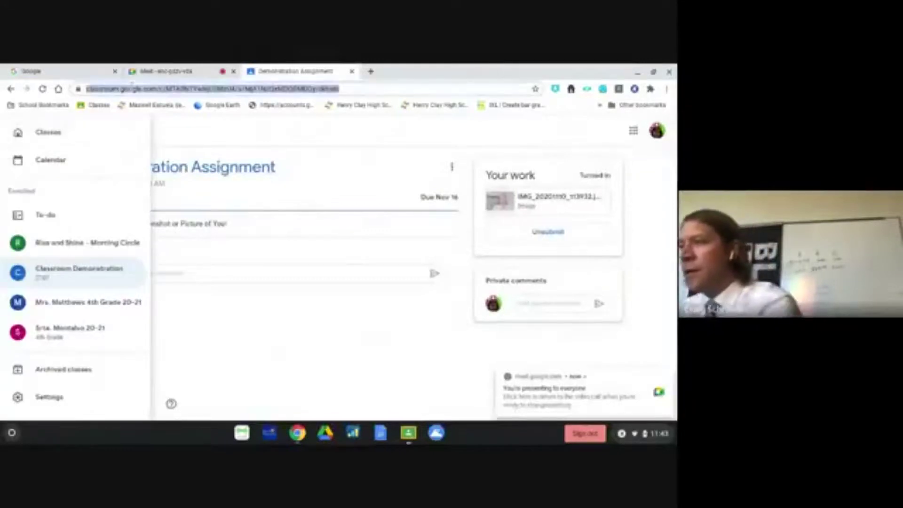
type("dri")
key("Return")
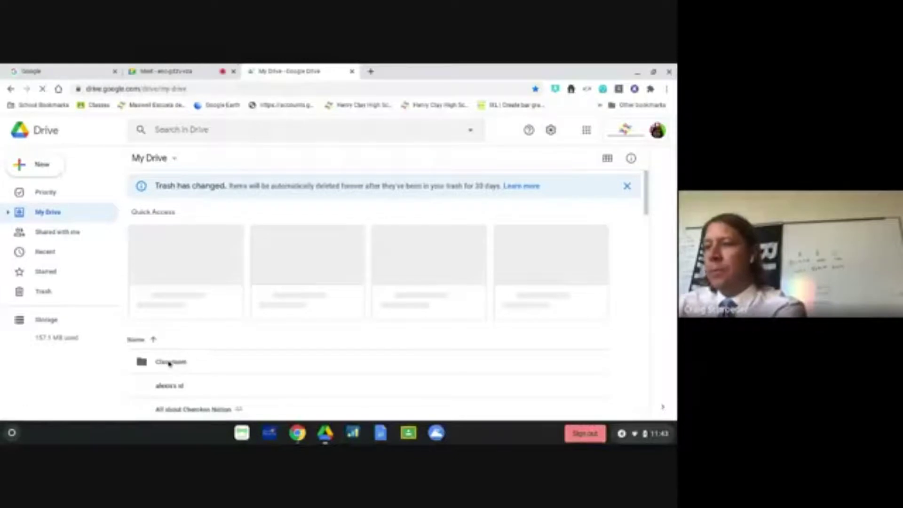
- Open the Classroom folder in Google Drive and browse its class folders
left_click(169, 363)
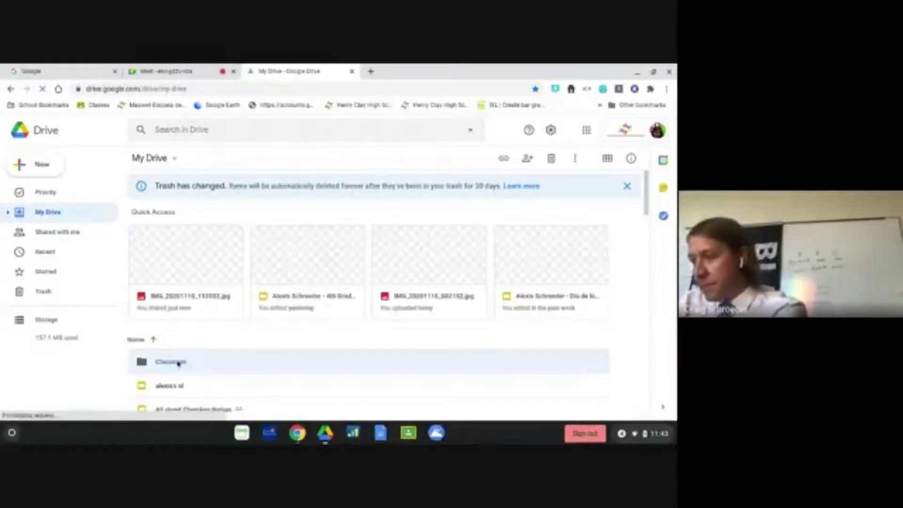
double_click(209, 363)
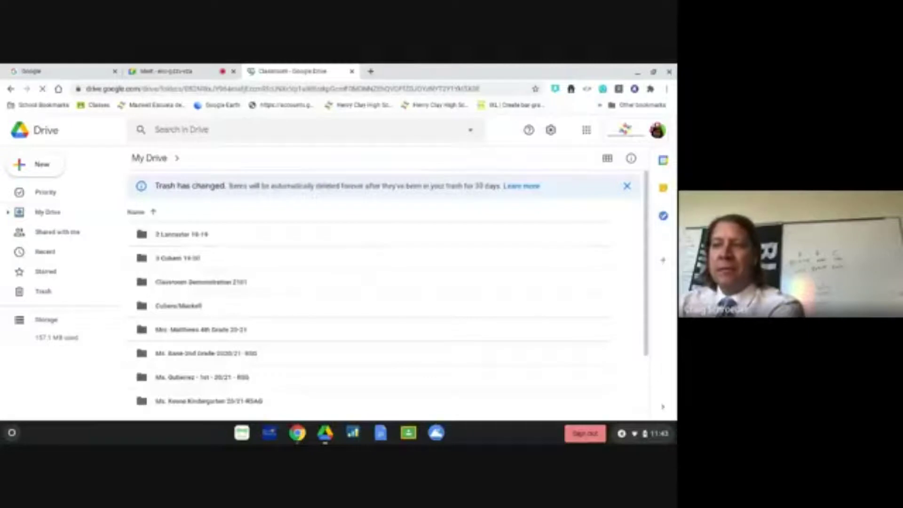
scroll(277, 342, "down", 3)
scroll(277, 342, "up", 1)
scroll(277, 342, "down", 1)
scroll(276, 342, "up", 3)
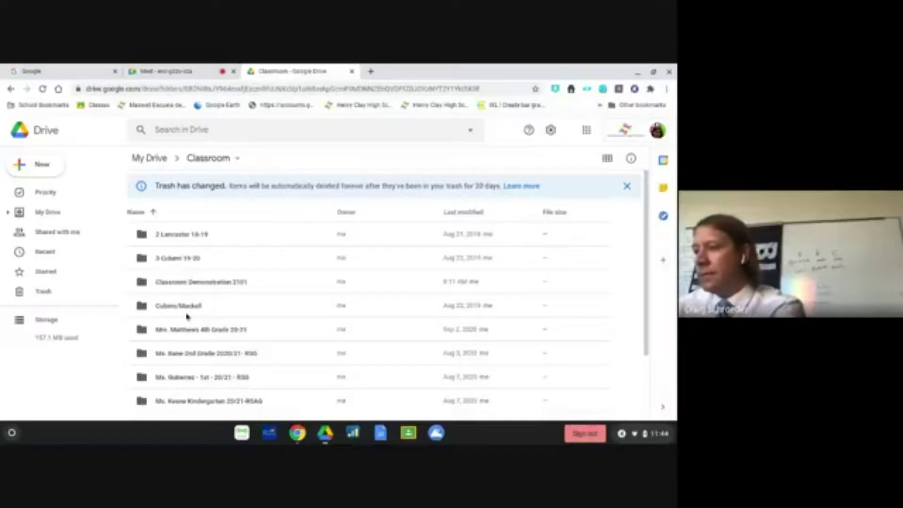
scroll(184, 354, "down", 2)
scroll(184, 355, "up", 1)
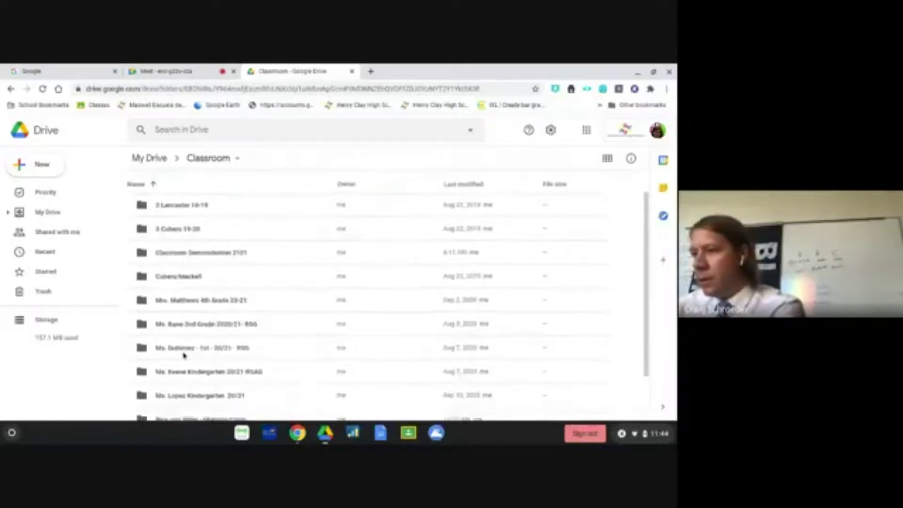
scroll(174, 202, "down", 1)
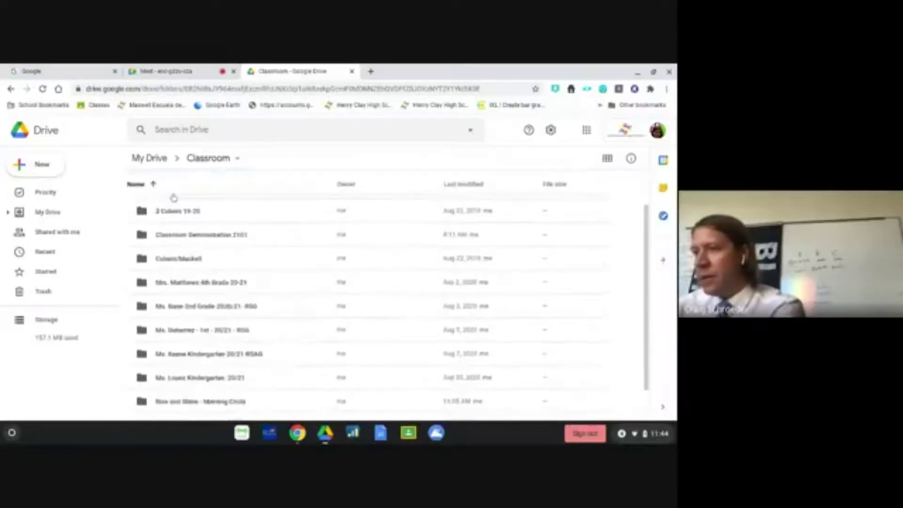
- Show the Classroom Demonstration 2101 folder's assignment files, then return to the Meet call's presenting controls
double_click(176, 235)
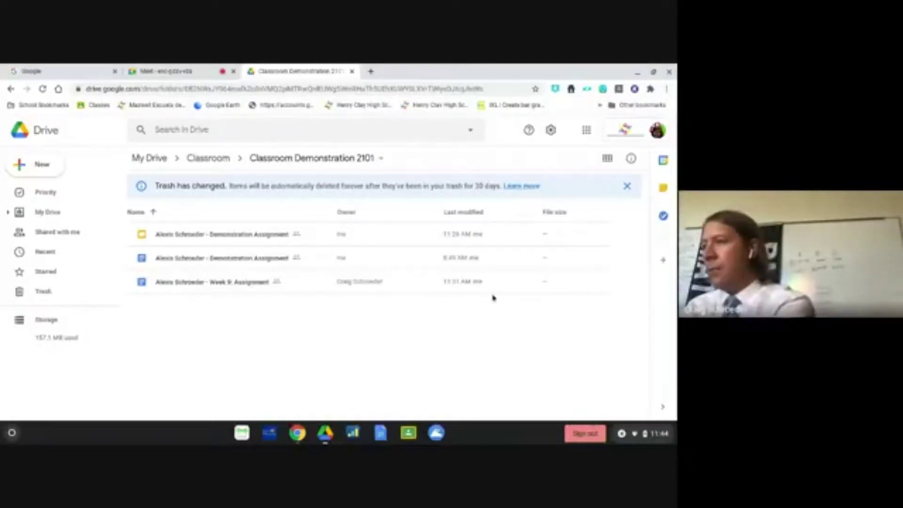
left_click(197, 72)
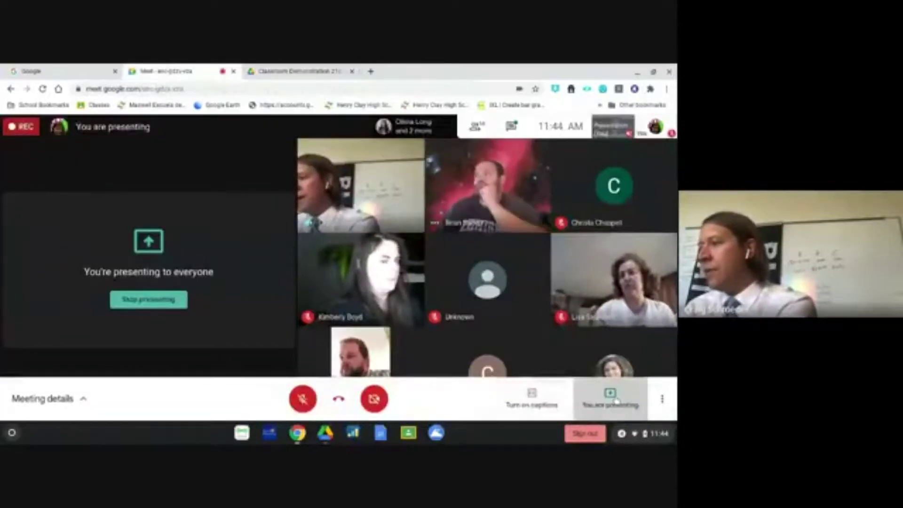
left_click(612, 398)
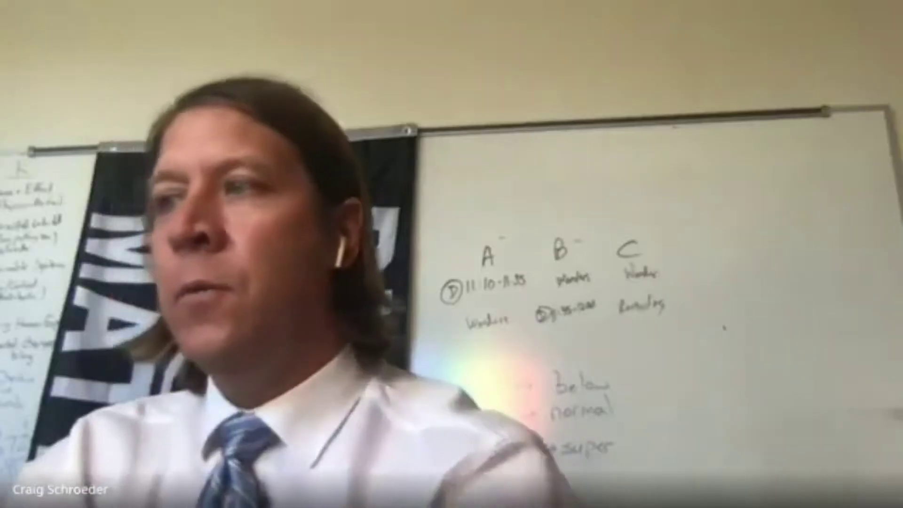
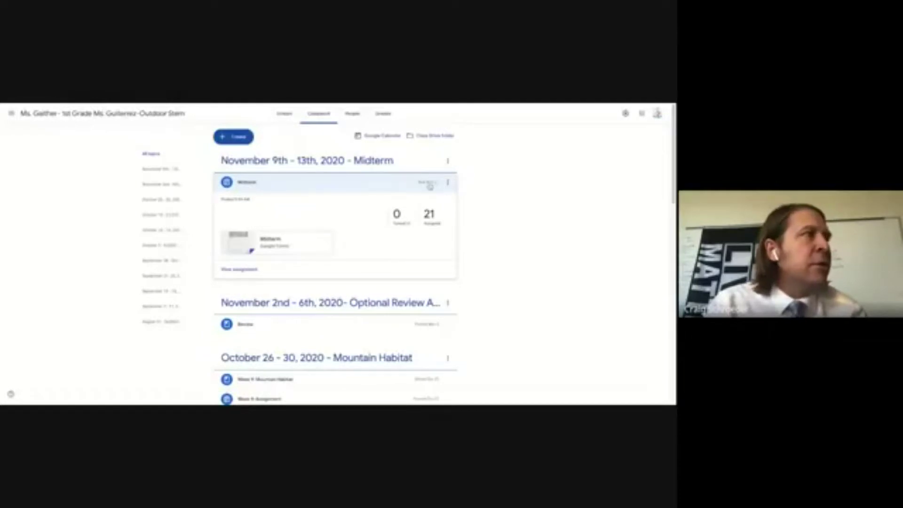
- Expand the Midterm assignment in Classwork and open its student work page showing 21 assigned students
left_click(298, 187)
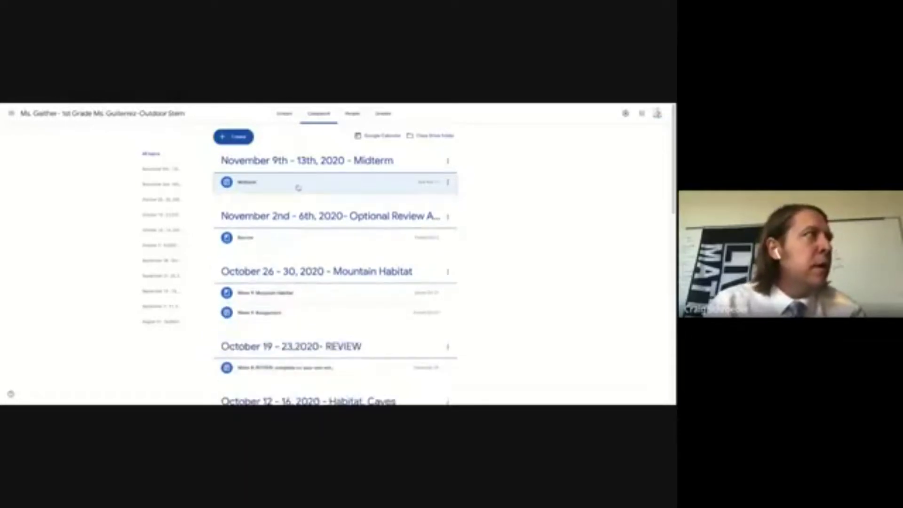
left_click(313, 182)
left_click(310, 184)
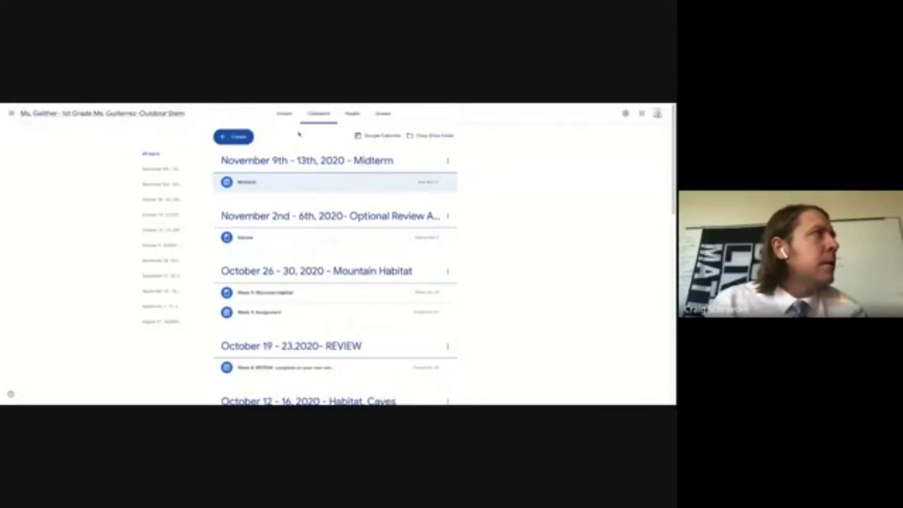
left_click(282, 182)
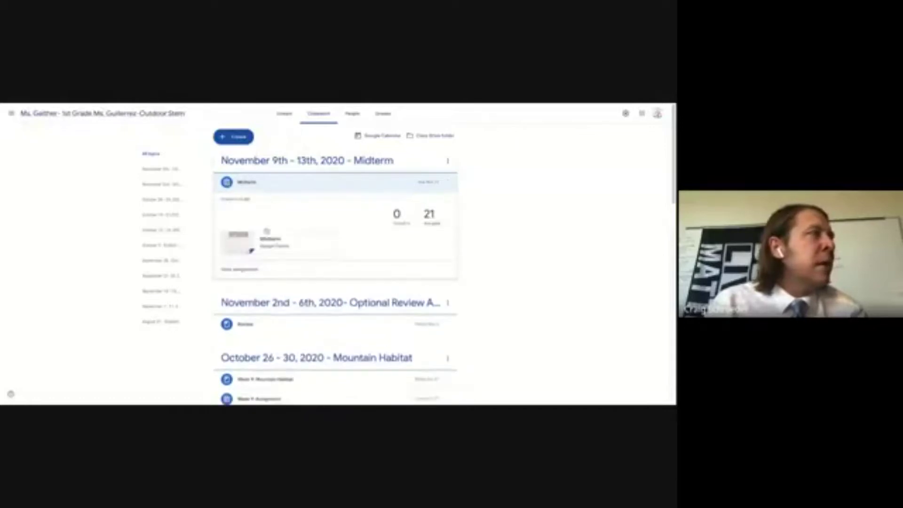
left_click(244, 270)
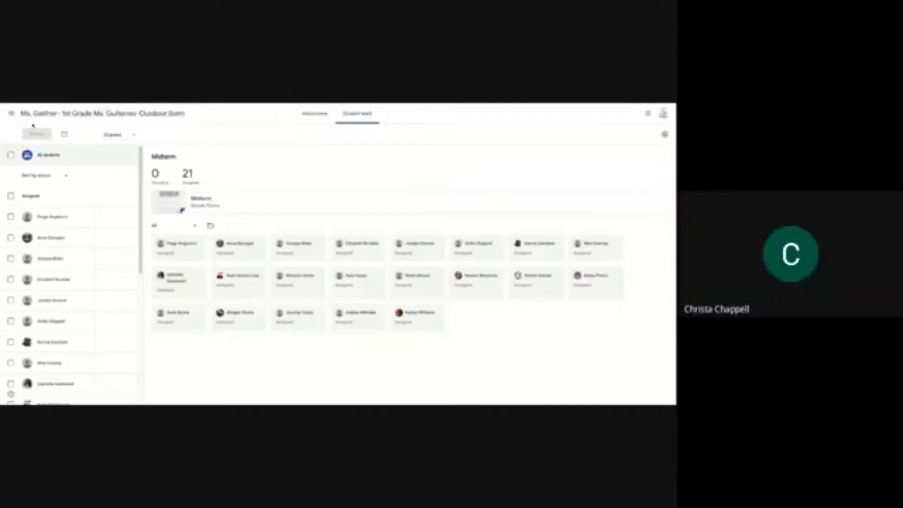
- Return to the class stream, then open the People page with three teachers and 21 students
left_click(66, 116)
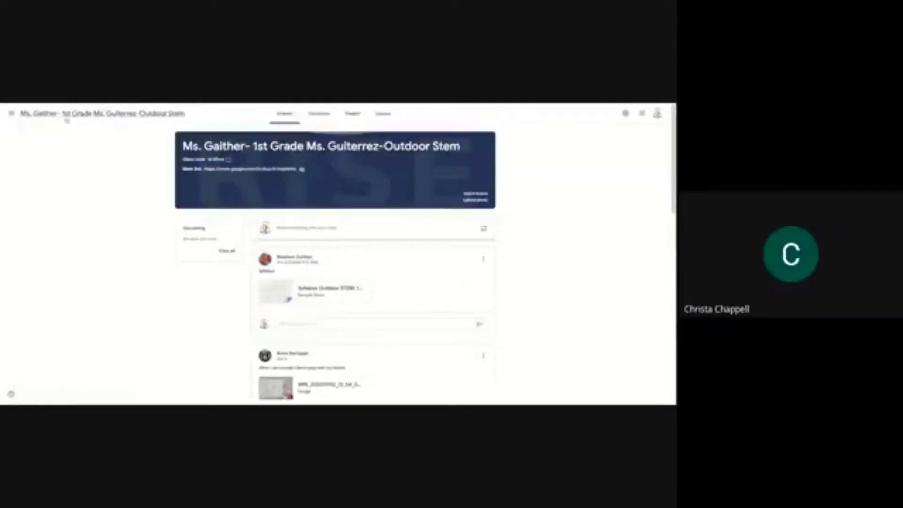
left_click(352, 113)
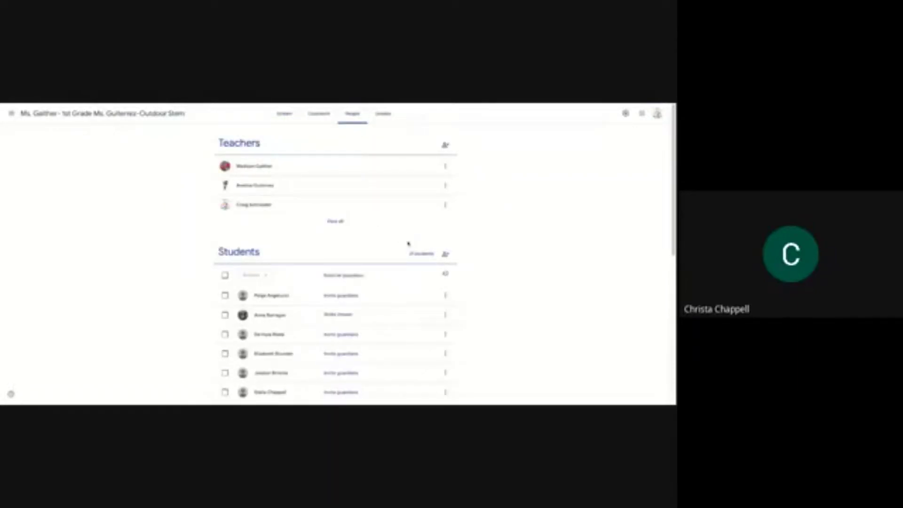
scroll(501, 245, "down", 1)
scroll(500, 244, "up", 1)
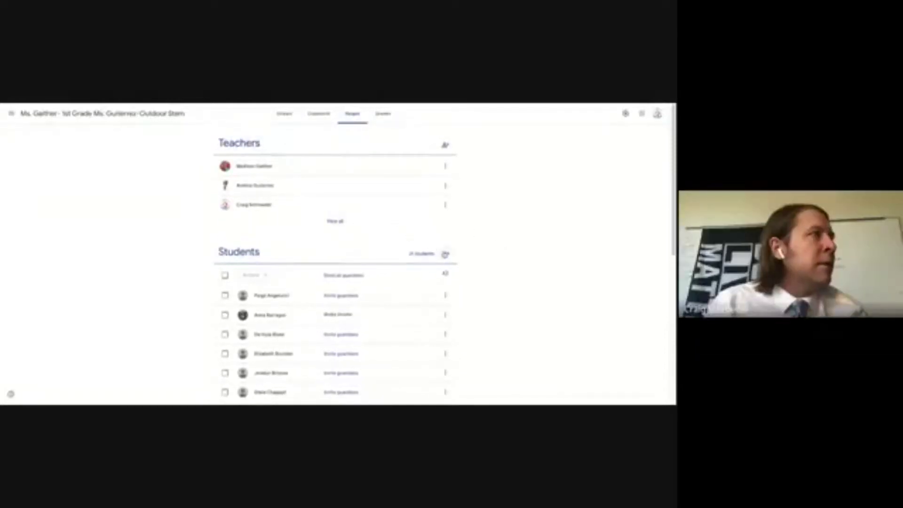
- Invite a student to the class by entering their name and selecting the suggested account
left_click(445, 254)
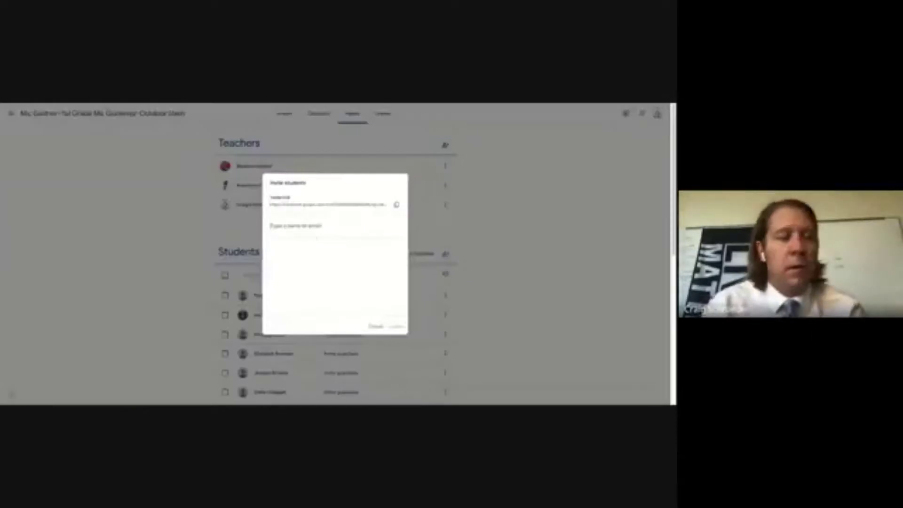
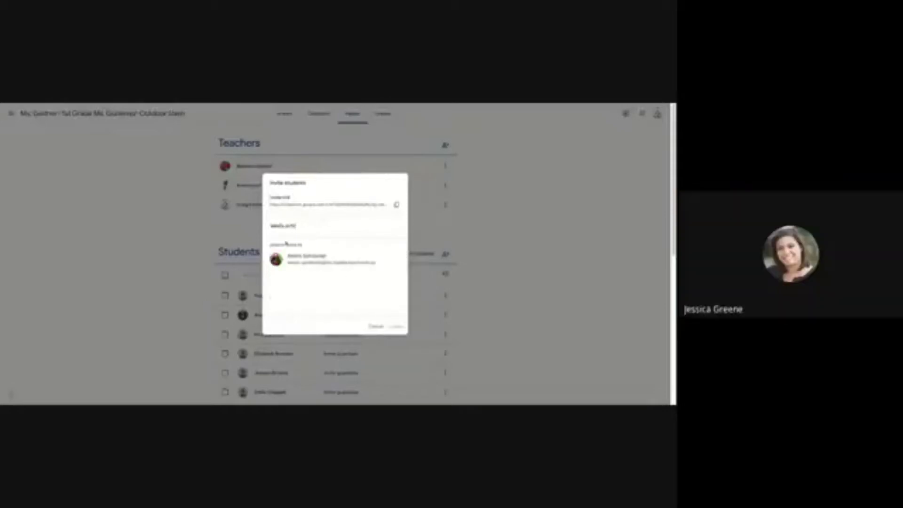
left_click(299, 260)
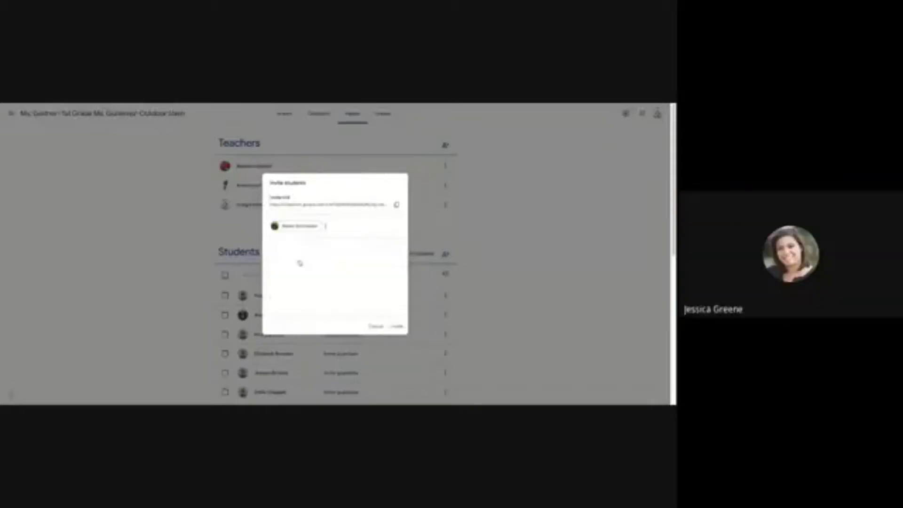
left_click(398, 326)
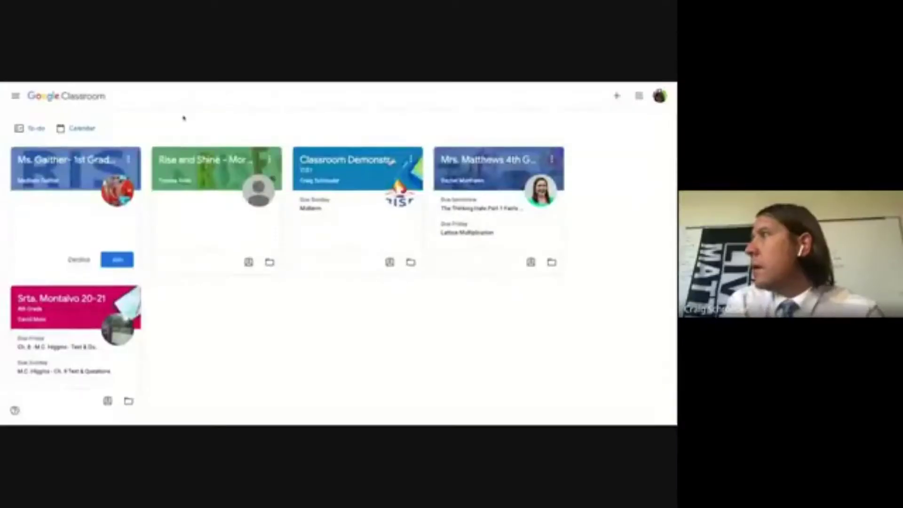
- Join the Ms. Gaither 1st Grade Outdoor Stem class, then open its Classwork weekly topics
left_click(118, 261)
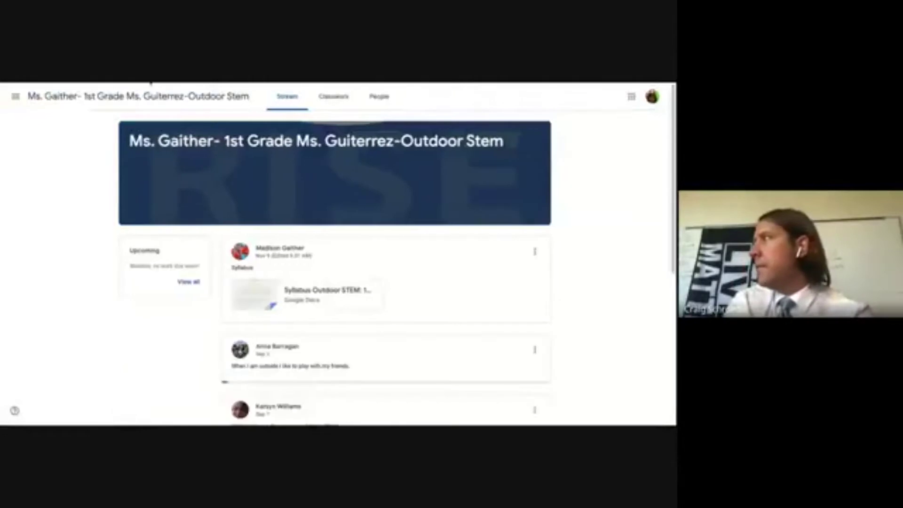
left_click(16, 97)
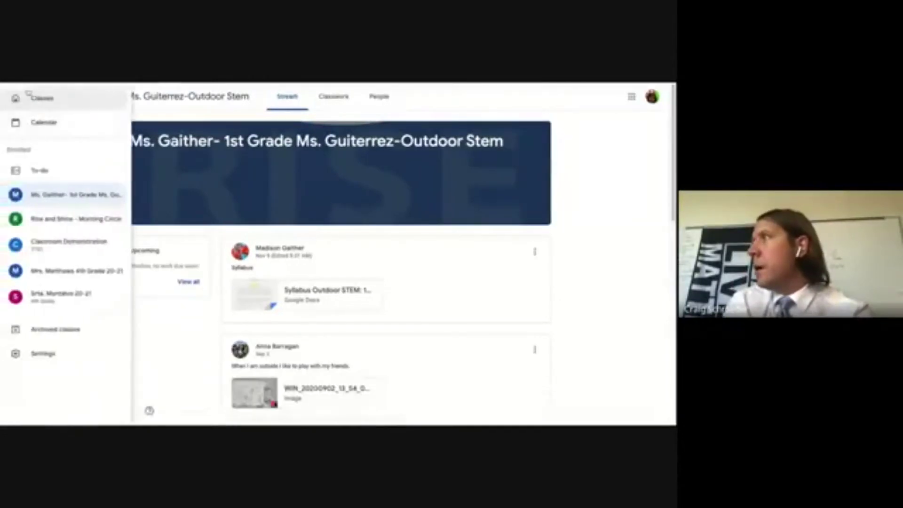
left_click(29, 98)
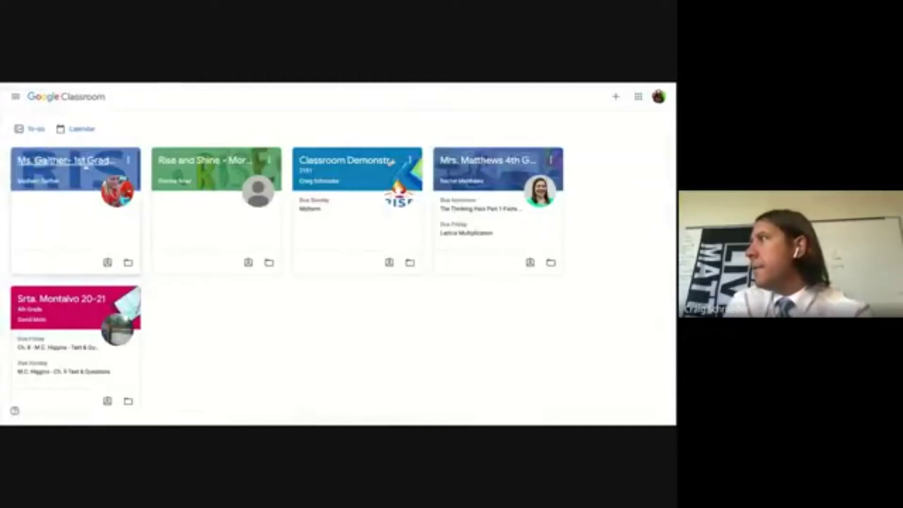
left_click(57, 165)
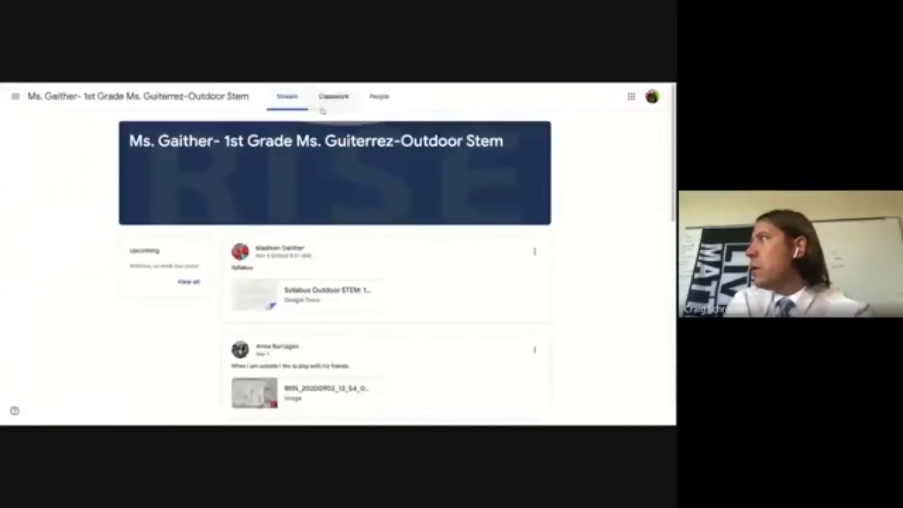
left_click(323, 106)
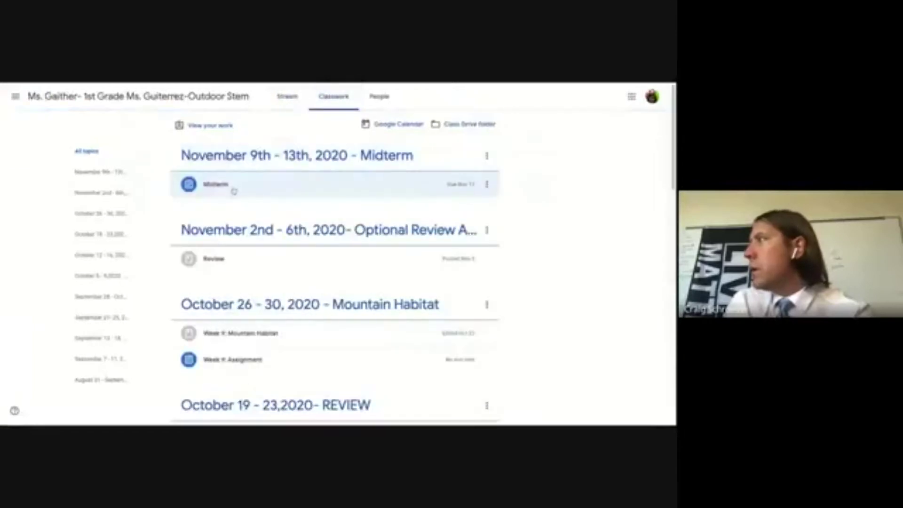
- Open the Midterm assignment page as the student: 20 points, due Nov 17, Google Forms quiz
left_click(234, 186)
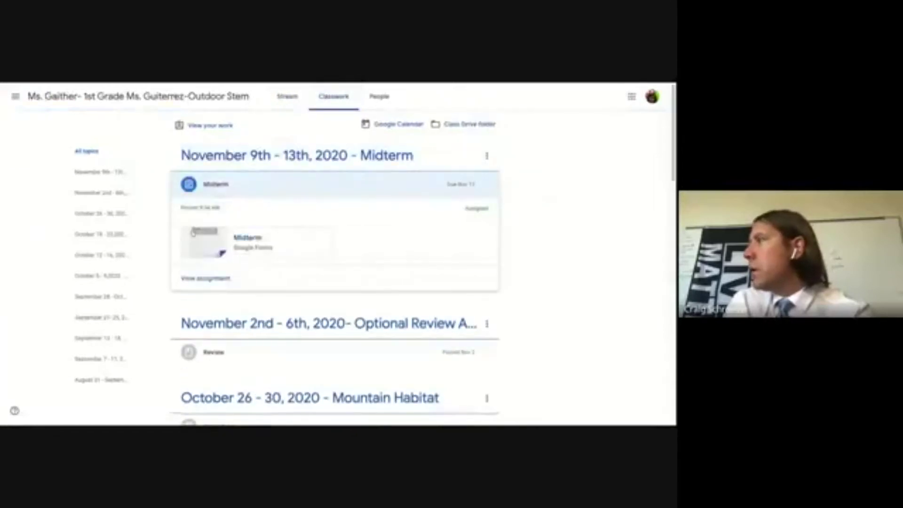
left_click(200, 277)
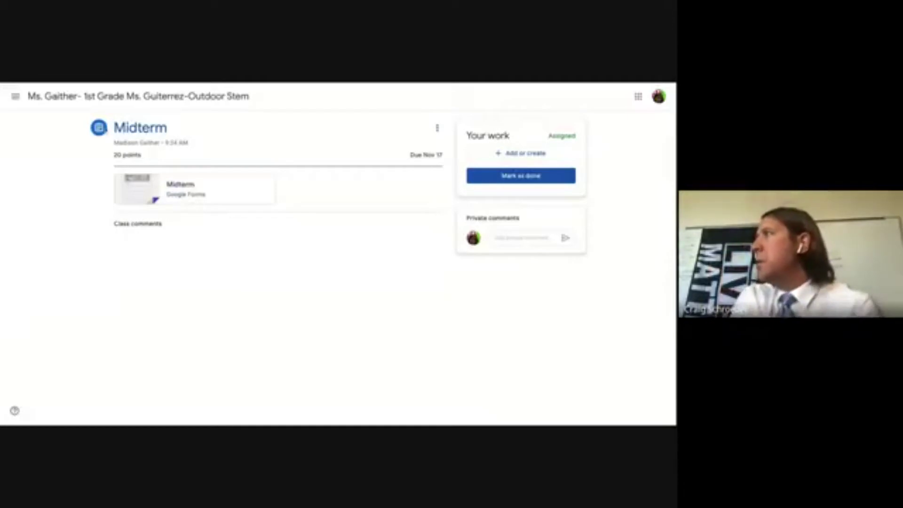
left_click(438, 129)
left_click(438, 129)
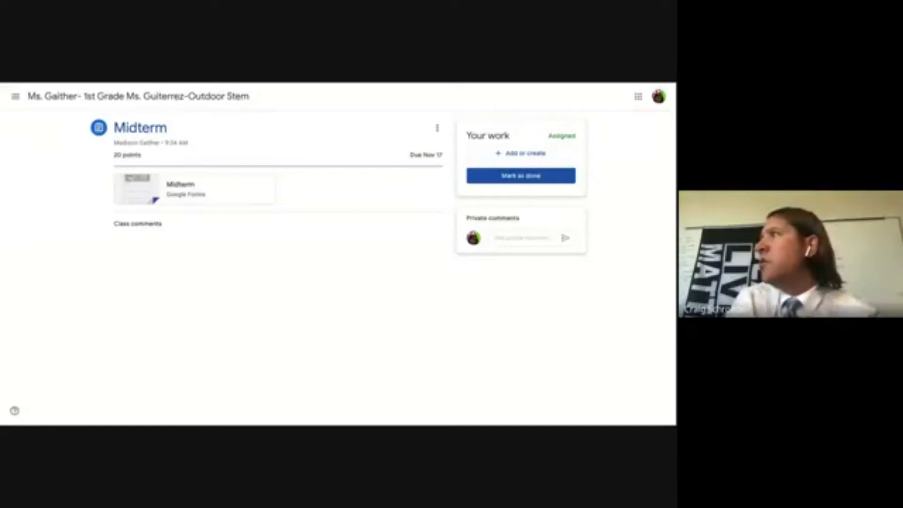
left_click(16, 96)
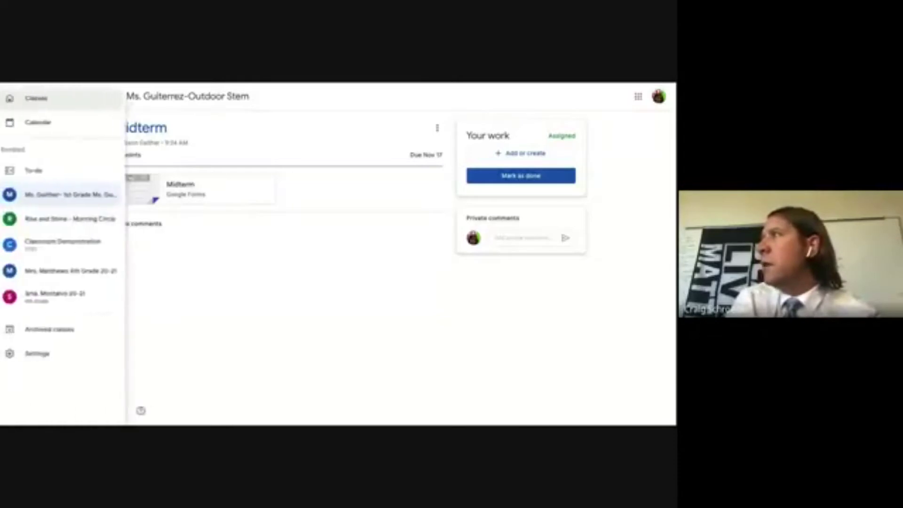
- Go back to the Classes overview and reload it with F5 to refresh the class cards
left_click(36, 102)
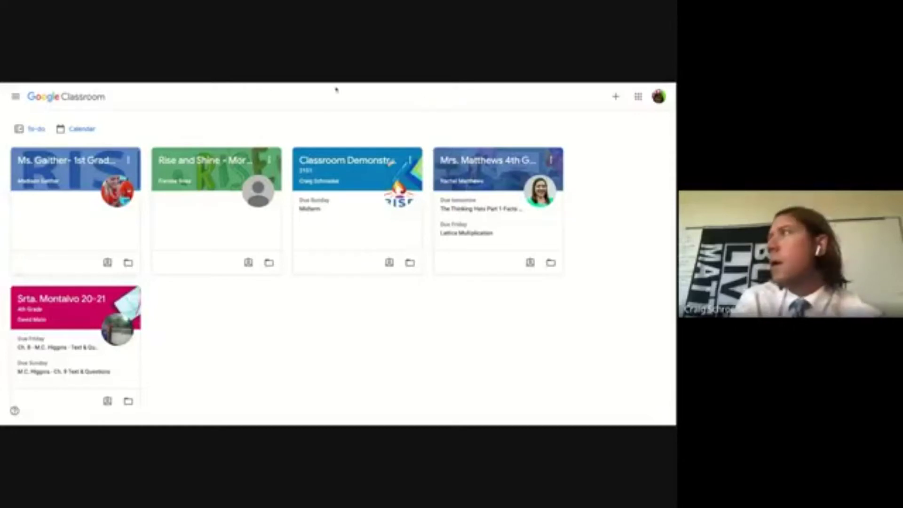
key("F5")
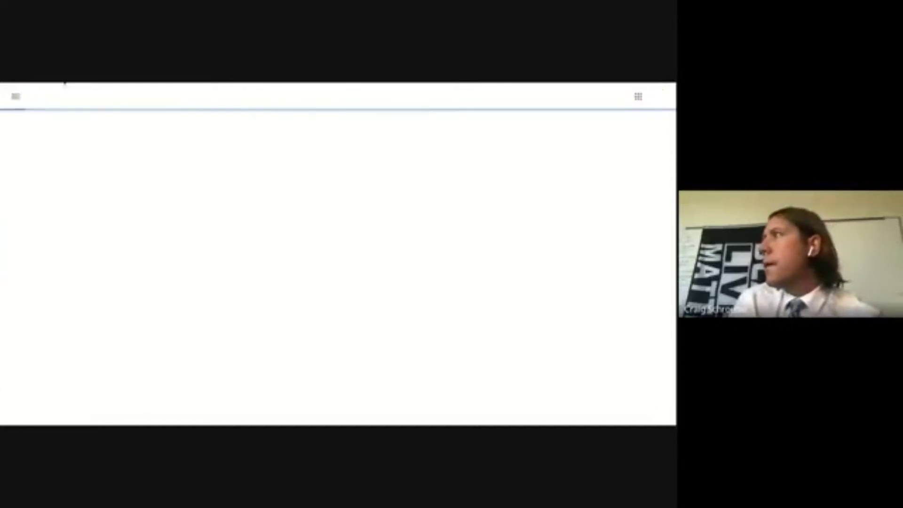